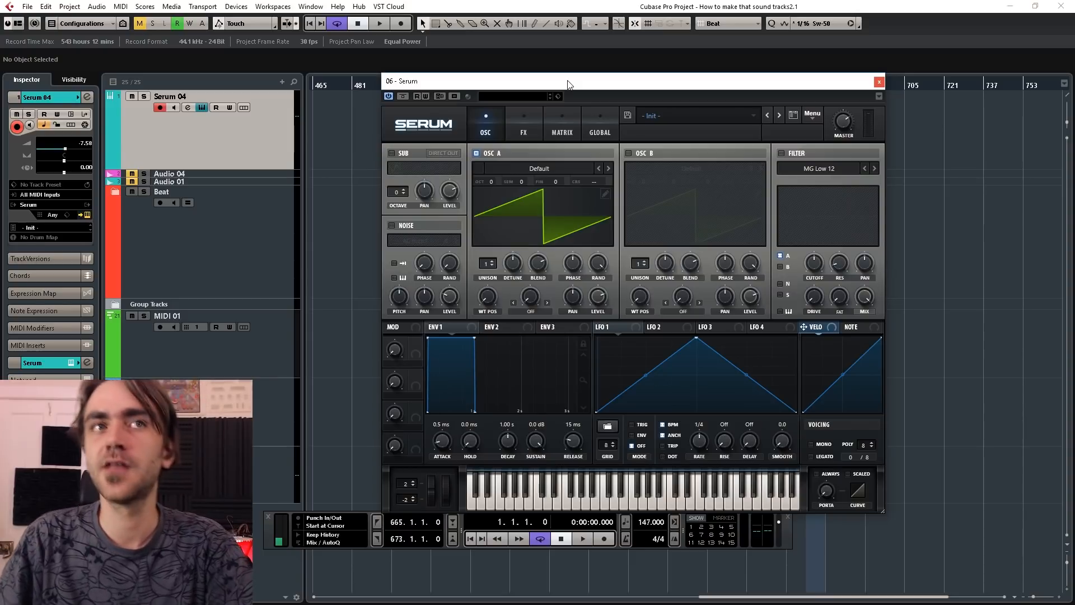
Make the noise oscillator the only active sound source by disabling oscillator A, and adjust its level.
left_click(402, 227)
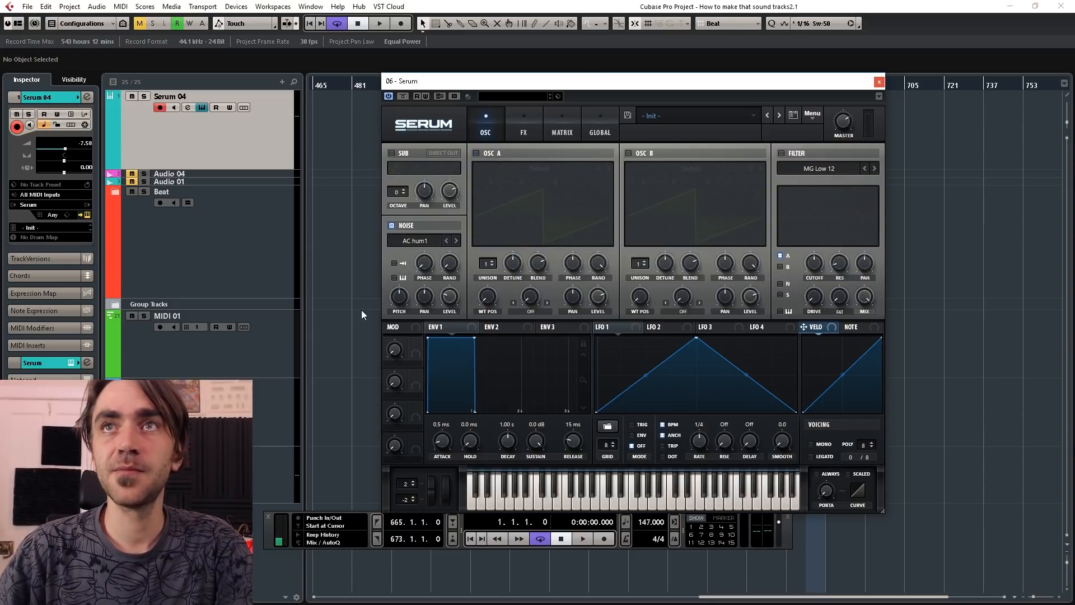
left_click_drag(450, 302, 460, 234)
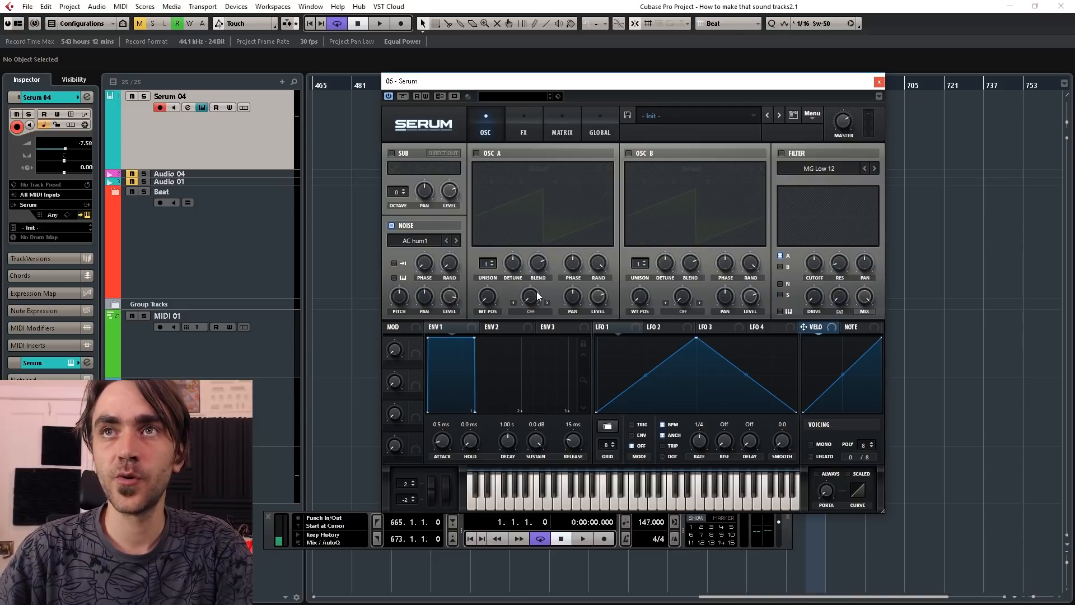
left_click_drag(597, 299, 592, 334)
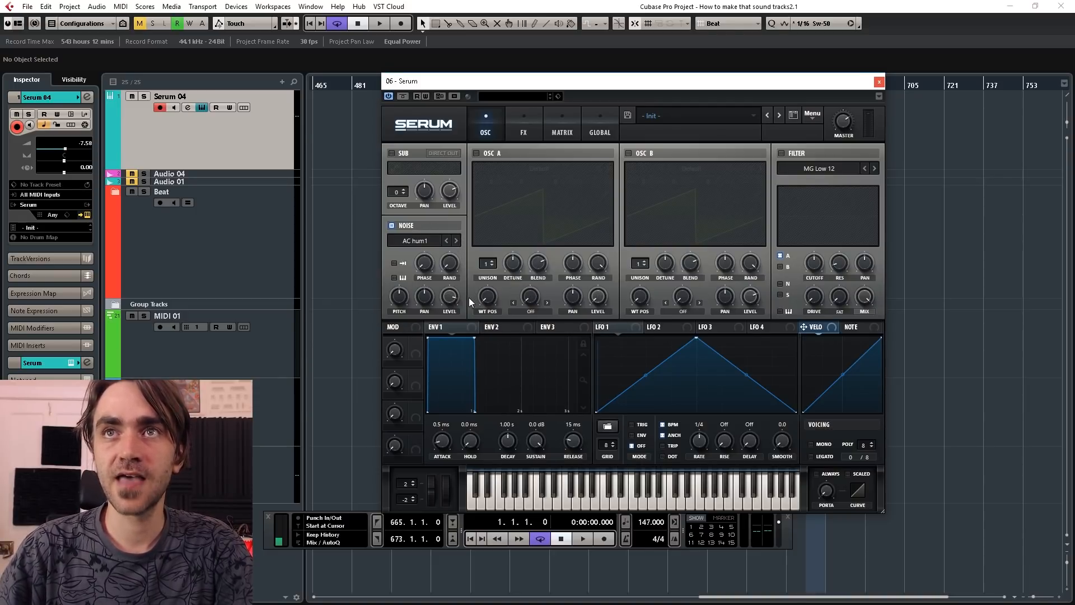
Audition different noise samples in the noise oscillator, including ARP white and BrightWhite, and load ARP pink.
left_click(456, 241)
left_click(458, 241)
left_click(458, 242)
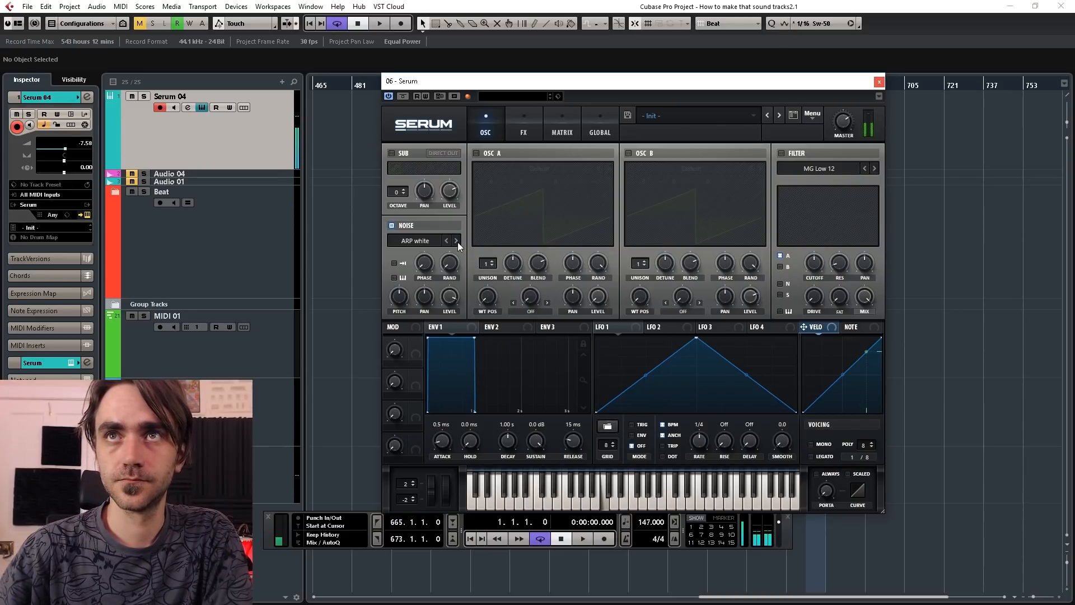
left_click(447, 240)
left_click(448, 241)
left_click(448, 242)
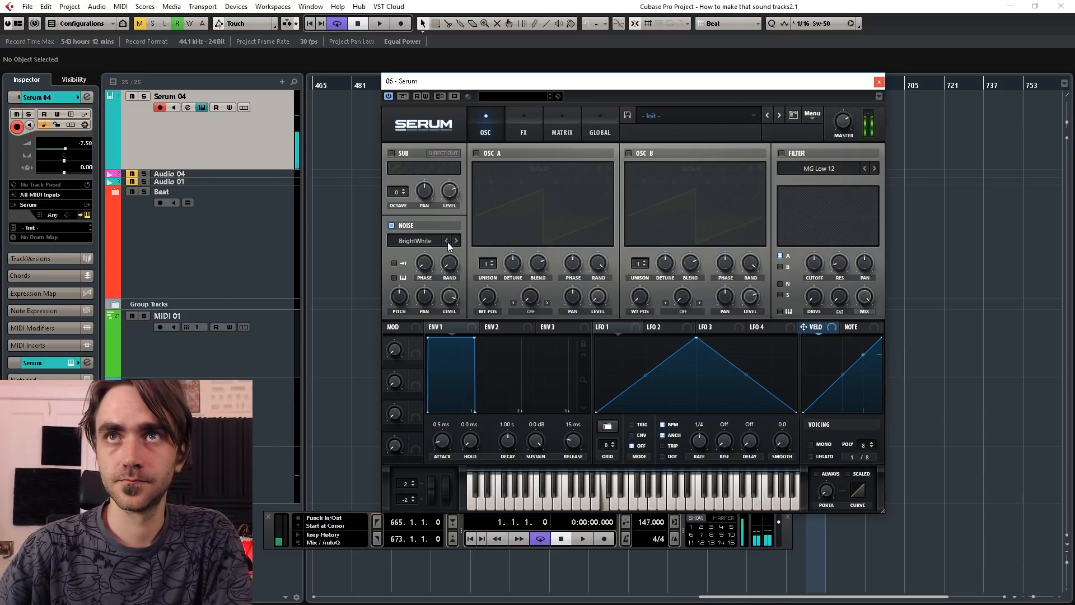
left_click(448, 241)
left_click(448, 240)
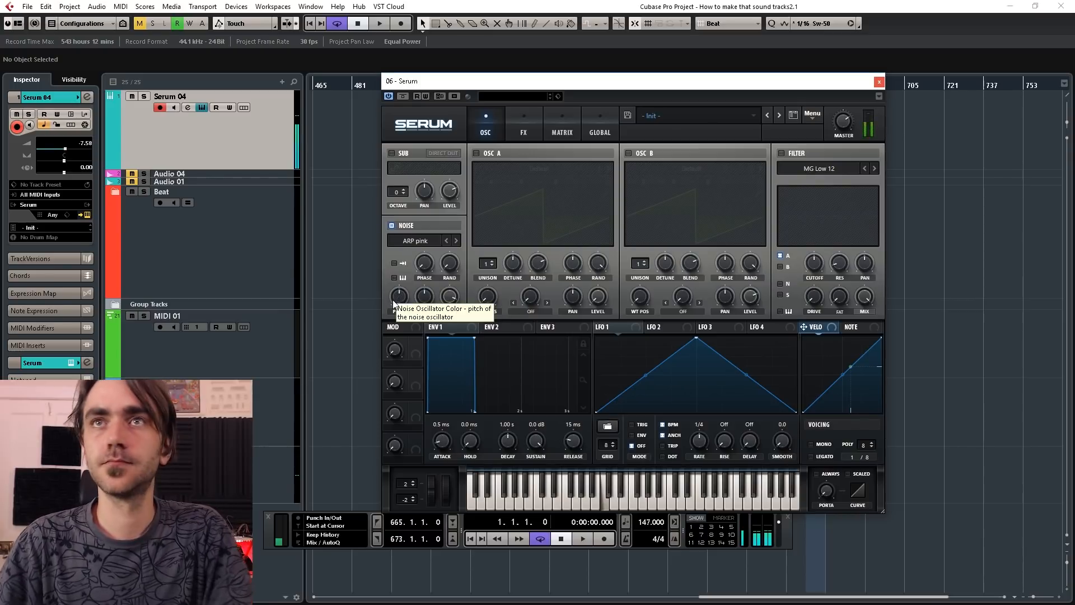
Adjust the noise pitch and compare more noise samples, including ARP white and AlphaNz, ending on ARP circuit.
mouse_move(396, 294)
left_mouse_down()
mouse_move(395, 316)
mouse_move(395, 306)
left_mouse_up()
left_click(456, 241)
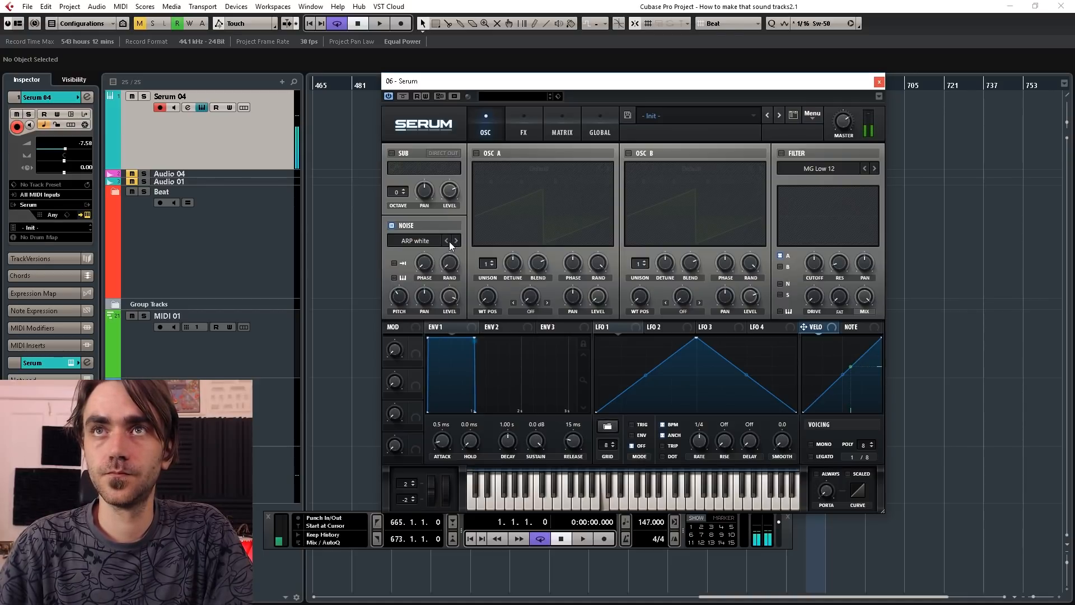
left_click(448, 241)
left_click(448, 241)
left_click(448, 241)
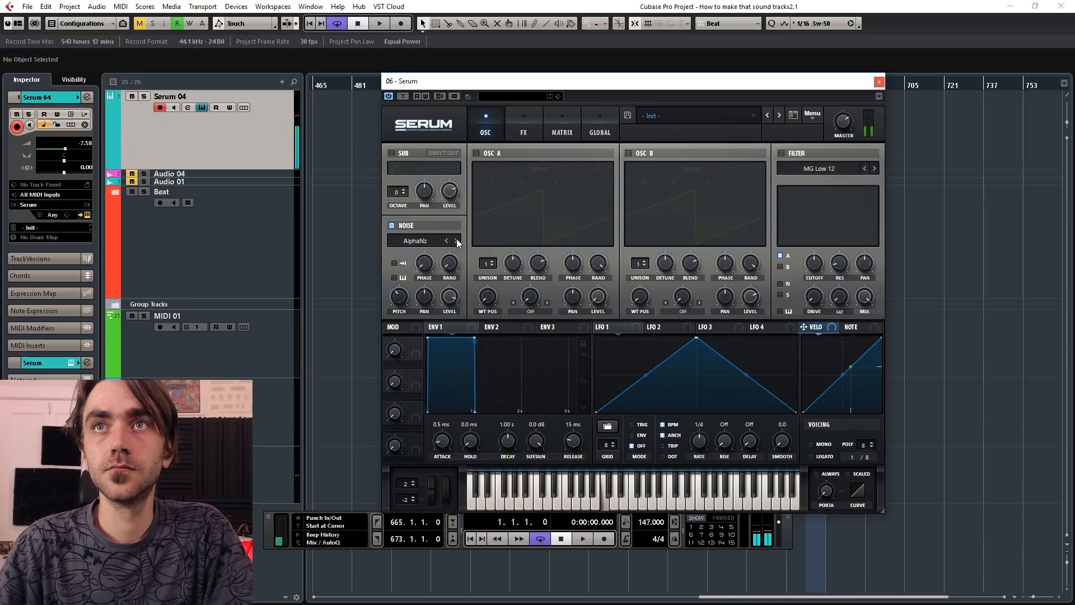
left_click(456, 241)
left_click(456, 241)
left_click(448, 240)
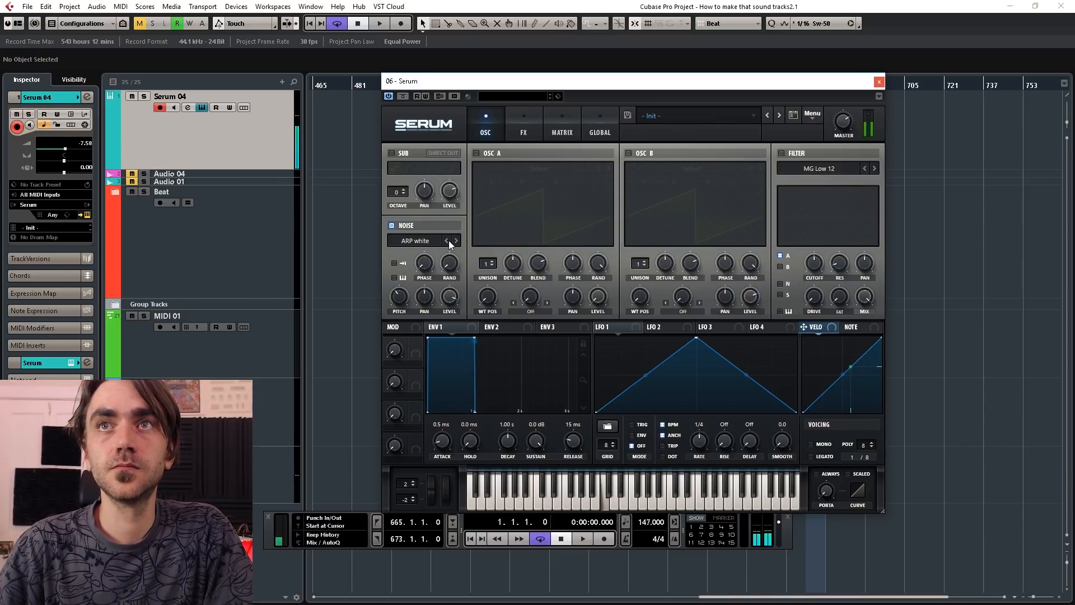
left_click(448, 241)
left_click(448, 241)
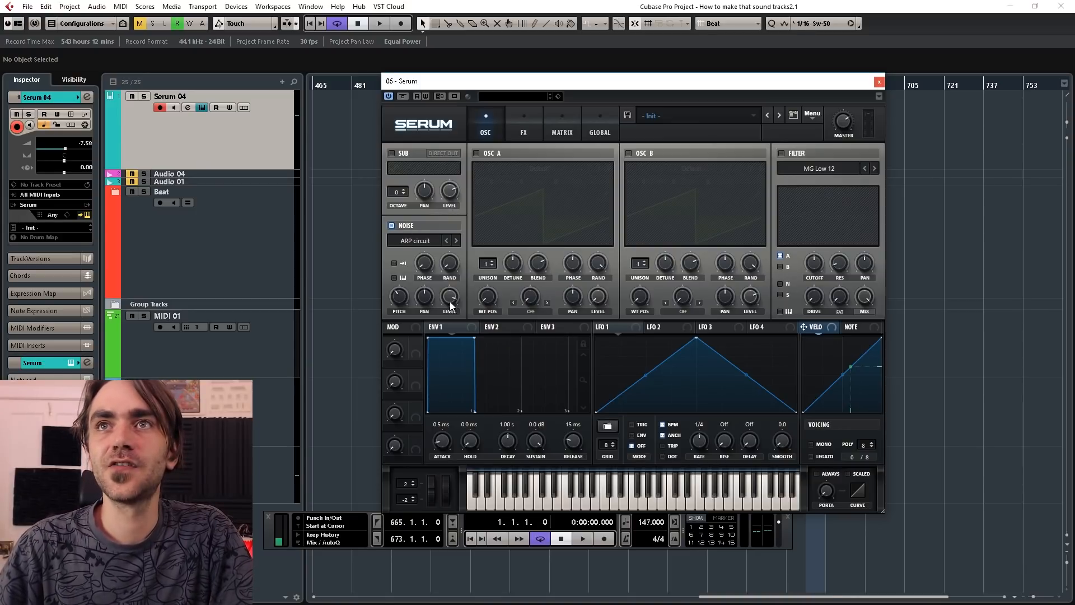
Enable oscillator A and set its warp mode to FM NoiseOsc.
left_click(477, 153)
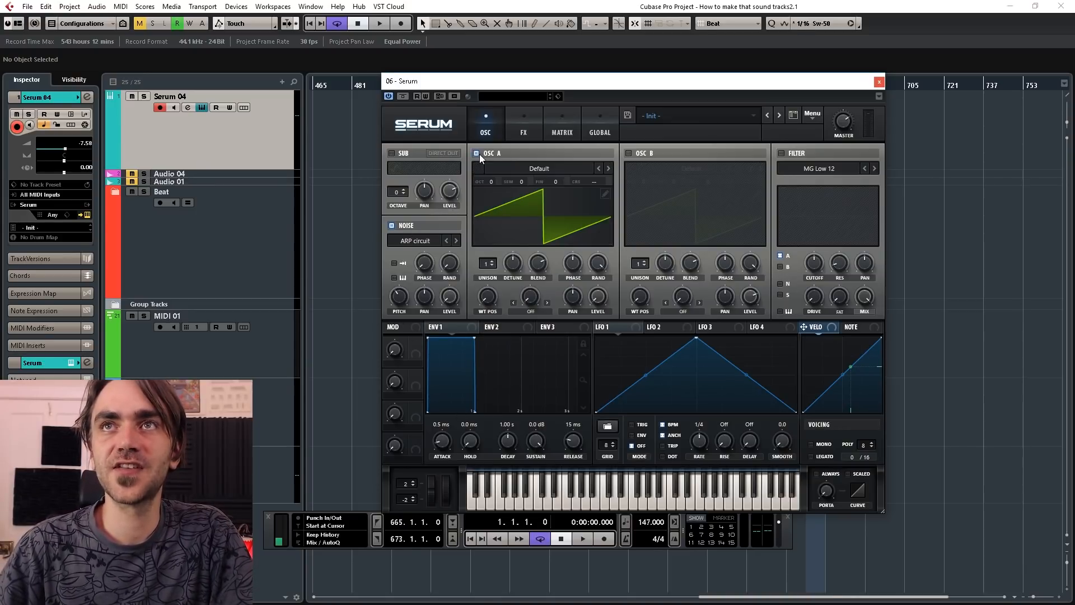
left_click(532, 310)
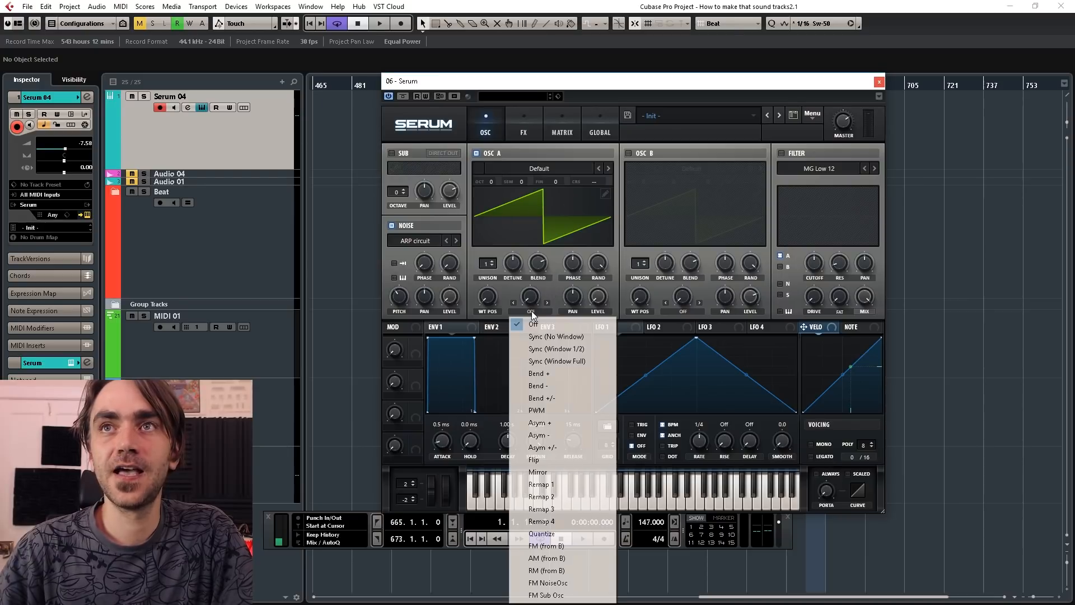
left_click(548, 584)
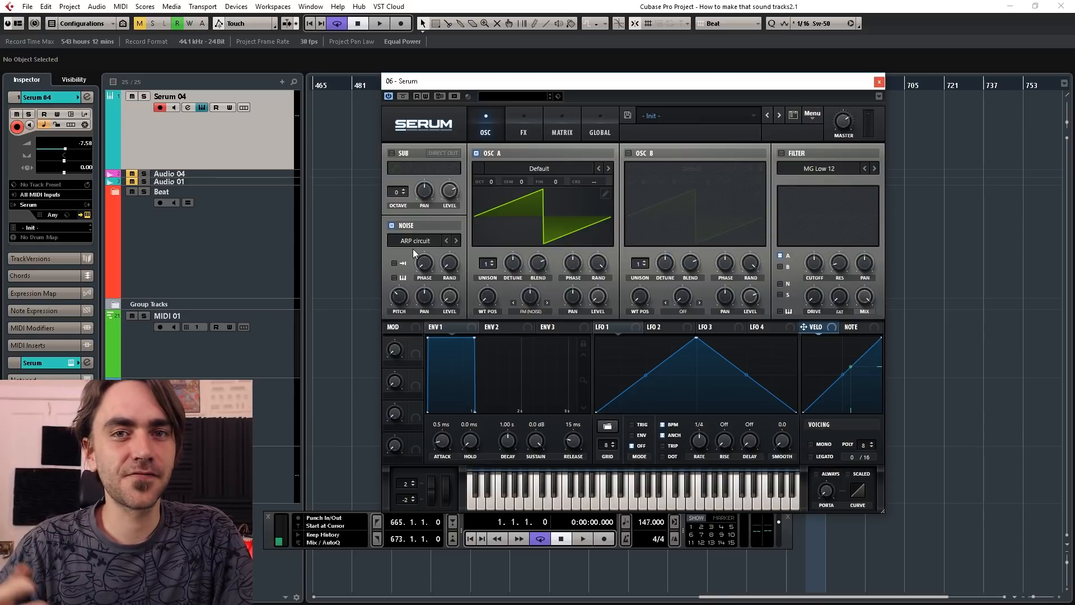
Adjust the noise oscillator's pitch and oscillator A's FM warp amount while listening to the sound.
mouse_move(412, 248)
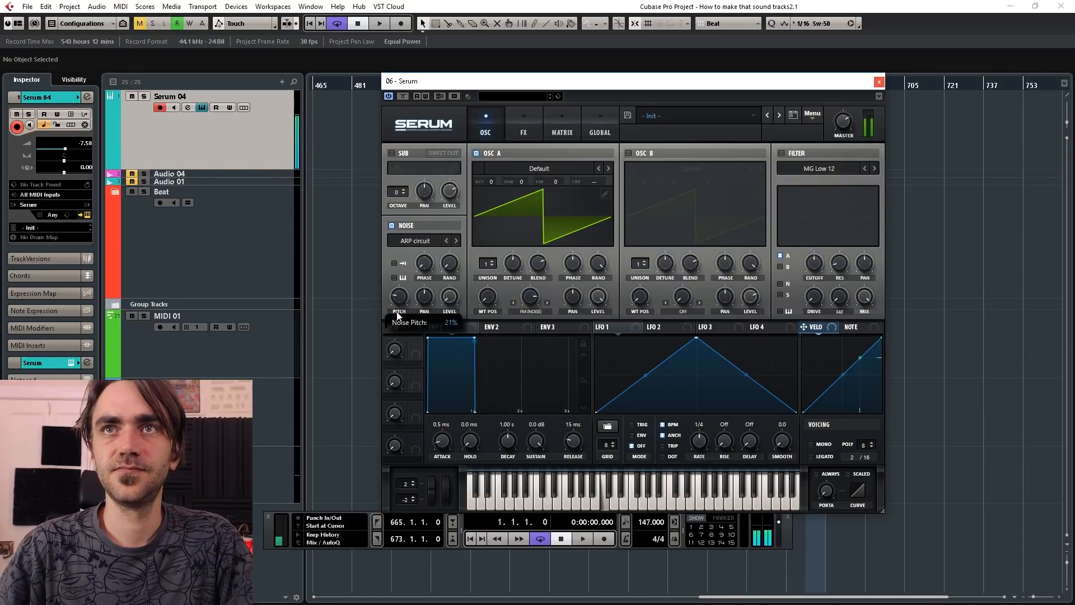
mouse_move(396, 312)
left_mouse_down()
mouse_move(401, 336)
mouse_move(408, 274)
mouse_move(407, 312)
left_mouse_up()
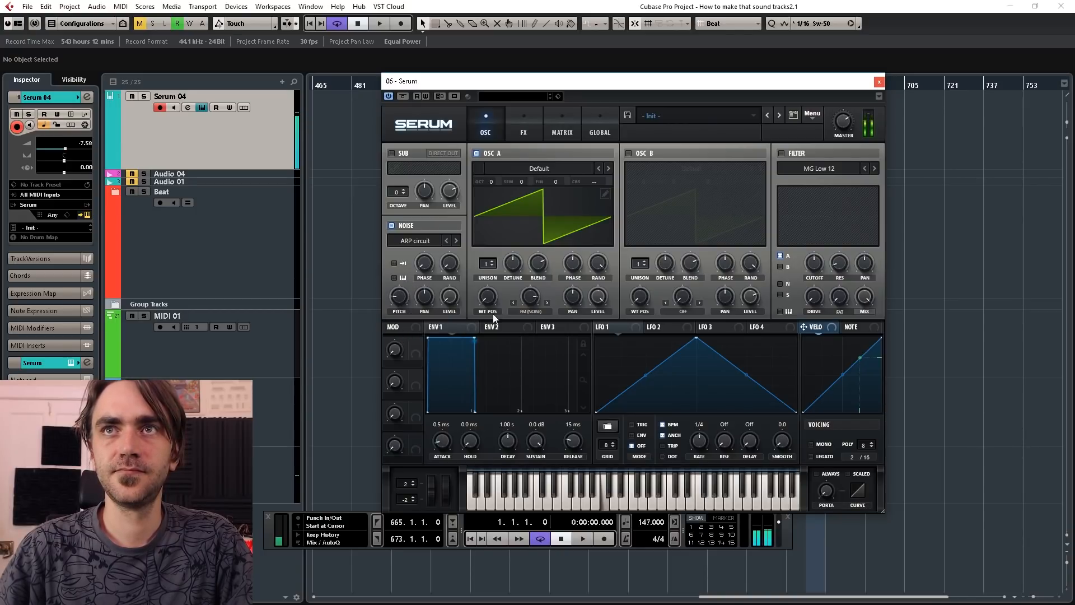
left_click_drag(528, 324, 525, 332)
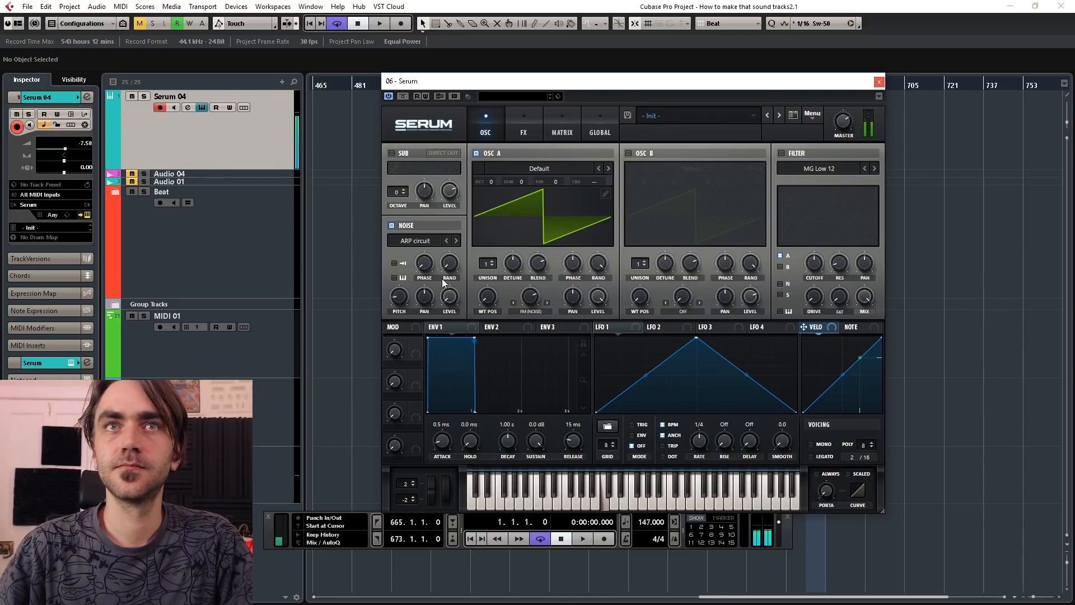
Compare AlphaNz and ARP pink as the FM noise source, then switch the noise sample to ARP white.
left_click(447, 241)
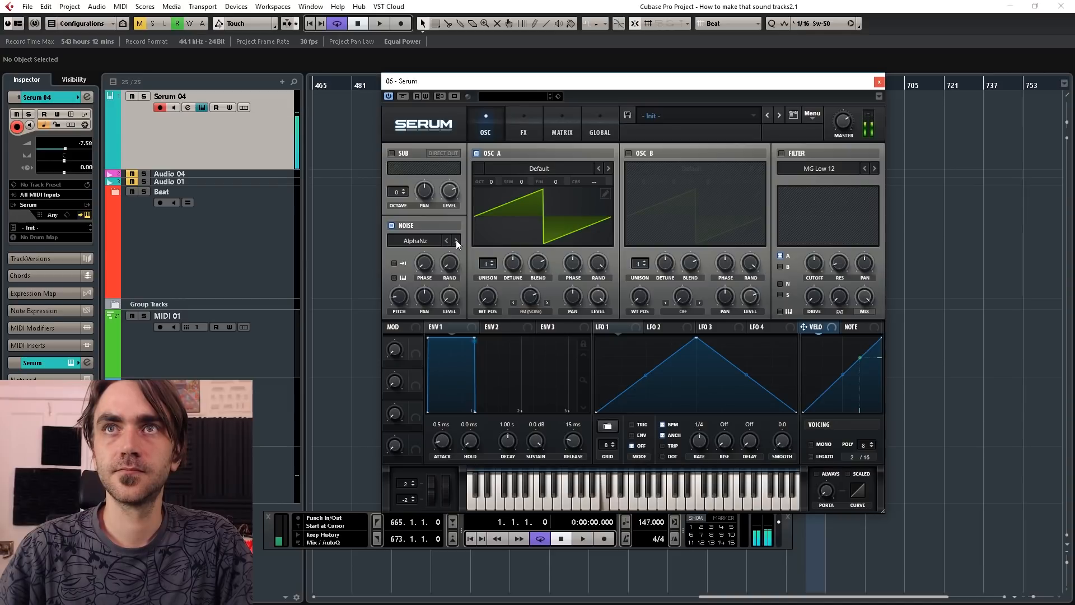
left_click(457, 241)
left_click(456, 240)
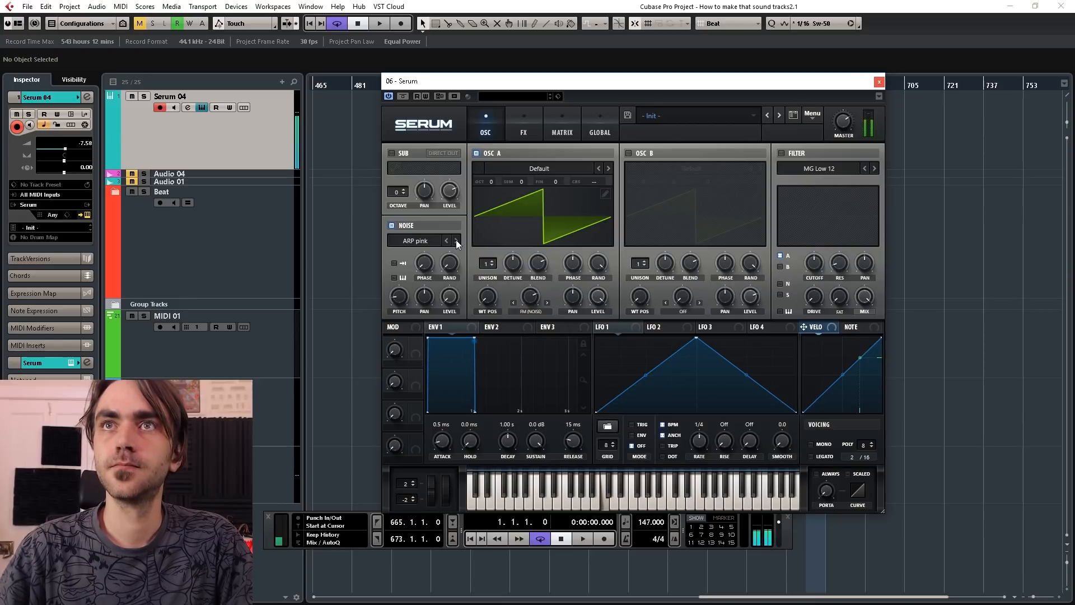
left_click(456, 240)
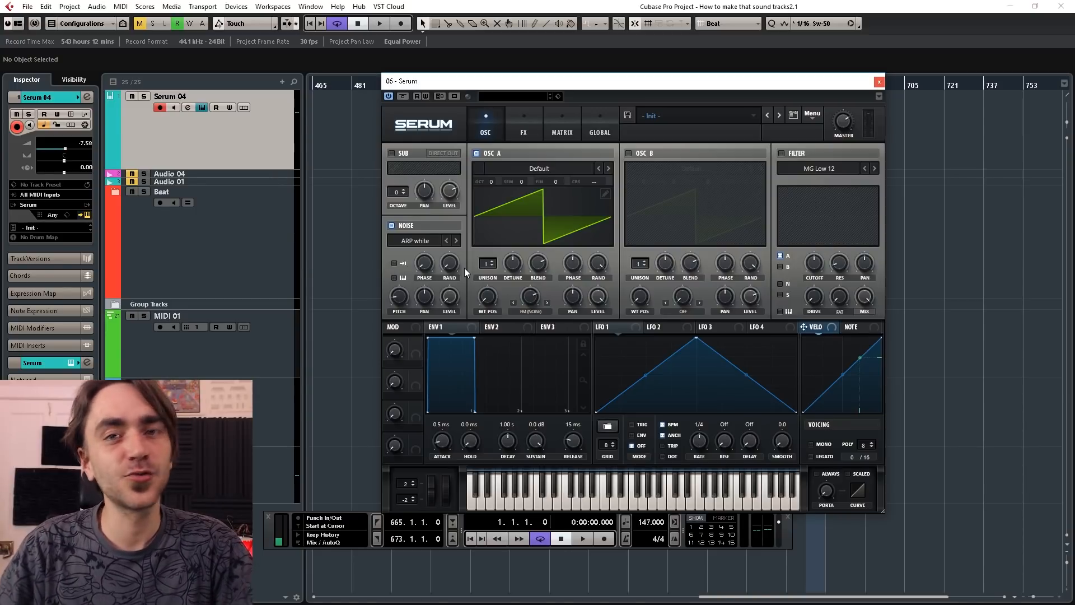
Assign LFO 1 to oscillator A's level and redraw the LFO shape as on/off square pulses of uneven width.
left_click_drag(609, 332, 602, 297)
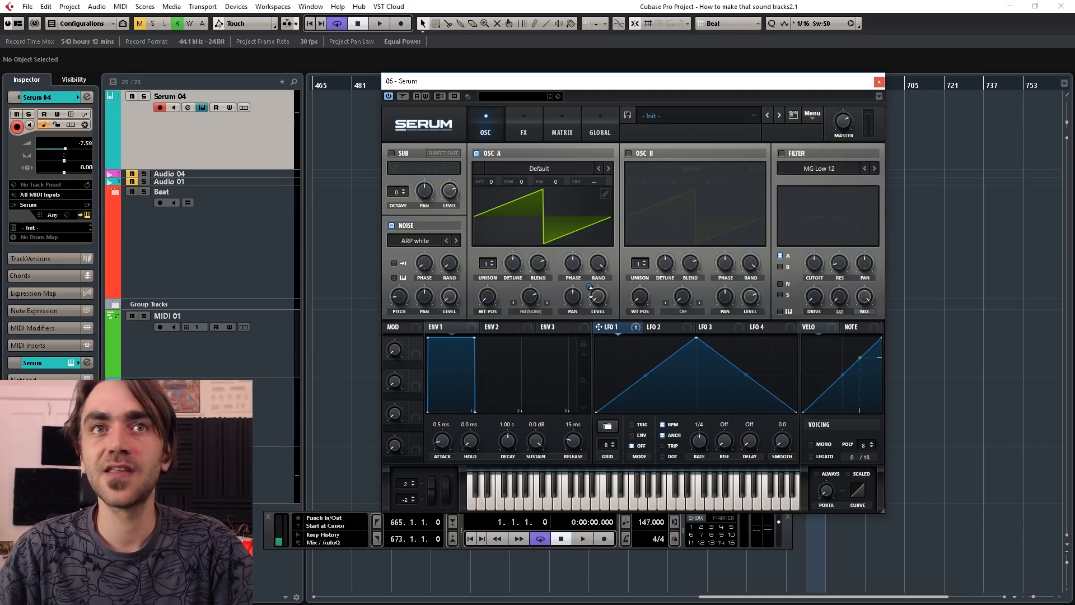
left_click_drag(591, 291, 585, 228)
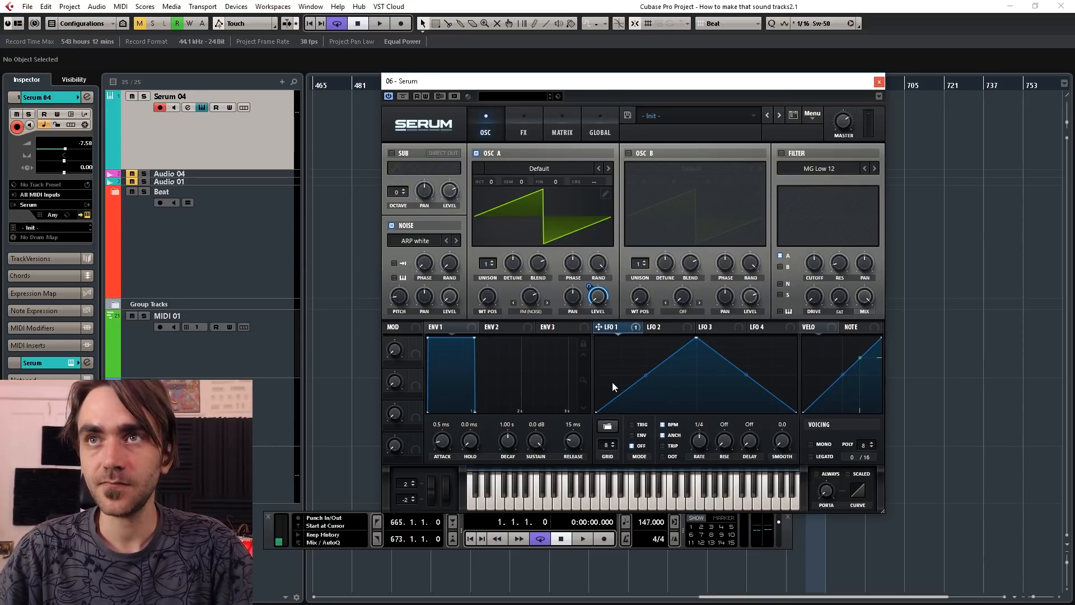
left_click_drag(611, 388, 617, 343)
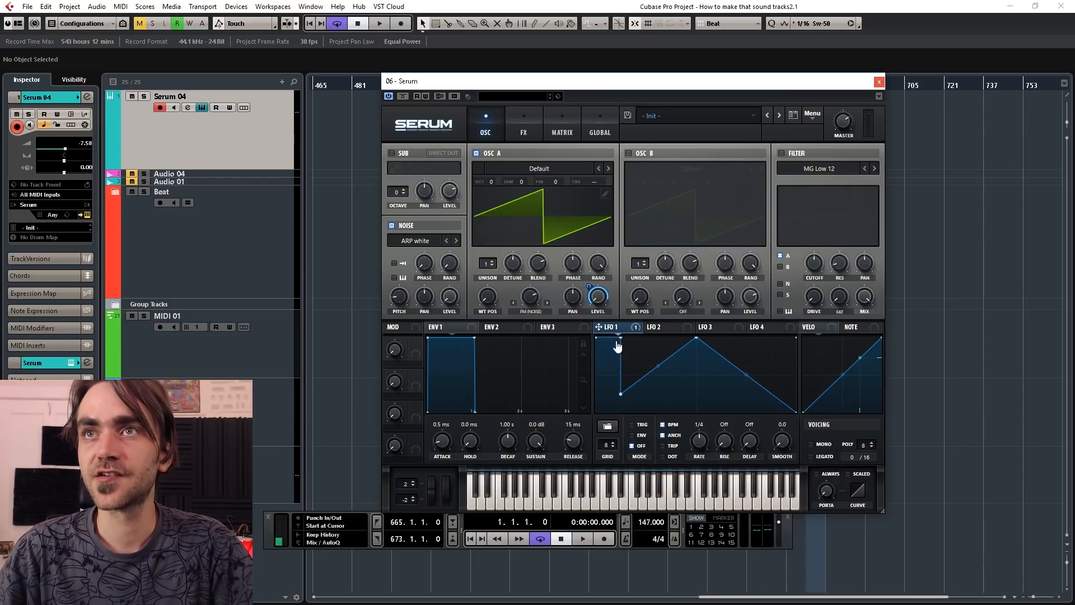
mouse_move(649, 375)
left_mouse_down()
mouse_move(660, 326)
mouse_move(633, 418)
mouse_move(713, 317)
mouse_move(764, 316)
mouse_move(788, 462)
left_mouse_up()
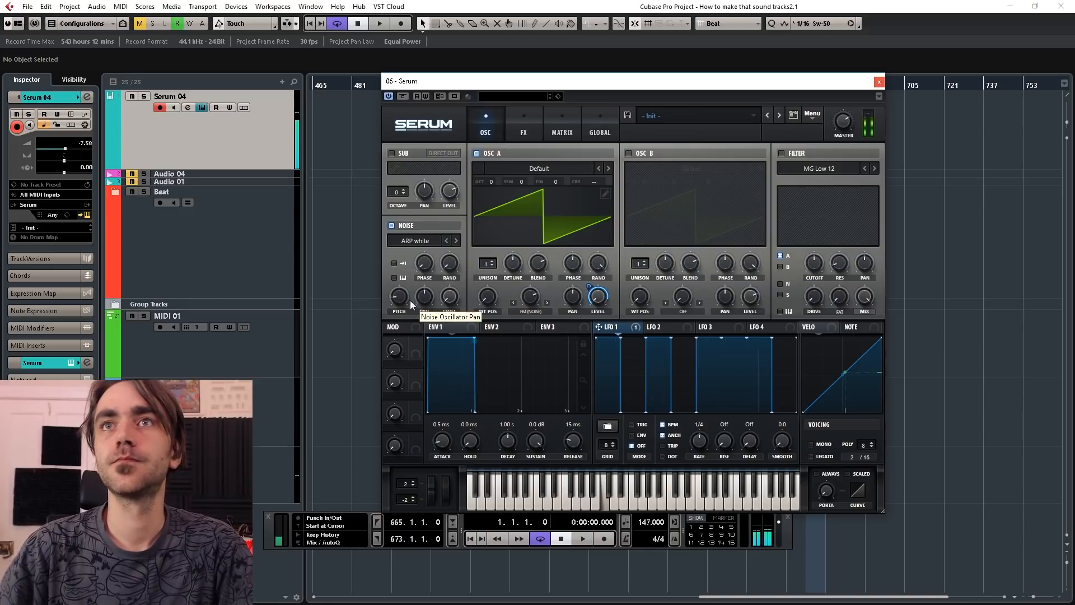
Set oscillator A's FM warp amount to about 71% and fine-tune the noise pitch.
left_click_drag(533, 295, 532, 298)
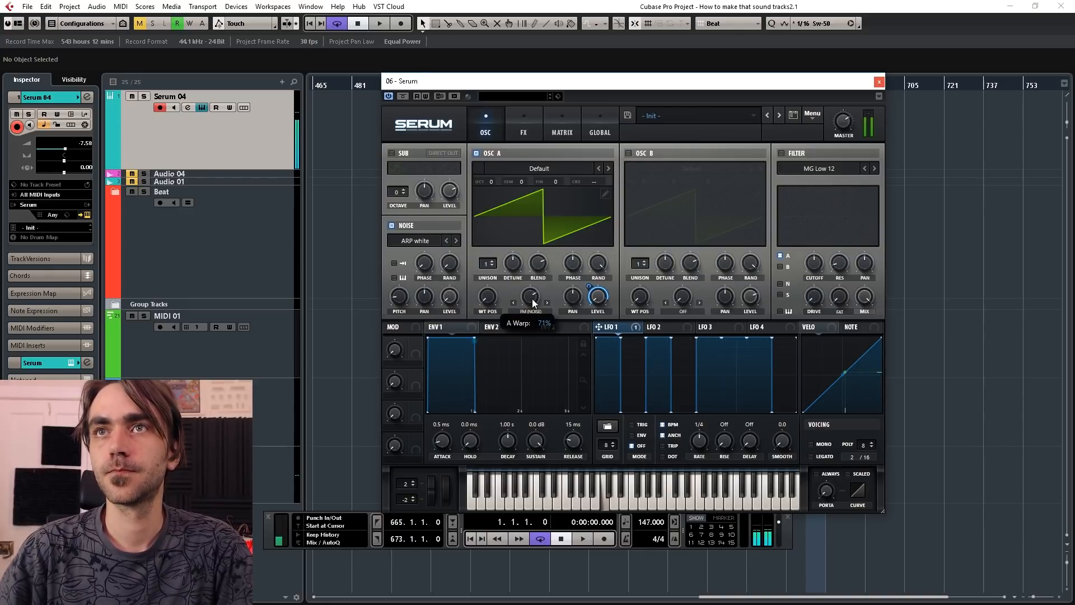
mouse_move(398, 298)
left_mouse_down()
mouse_move(400, 286)
mouse_move(401, 303)
left_mouse_up()
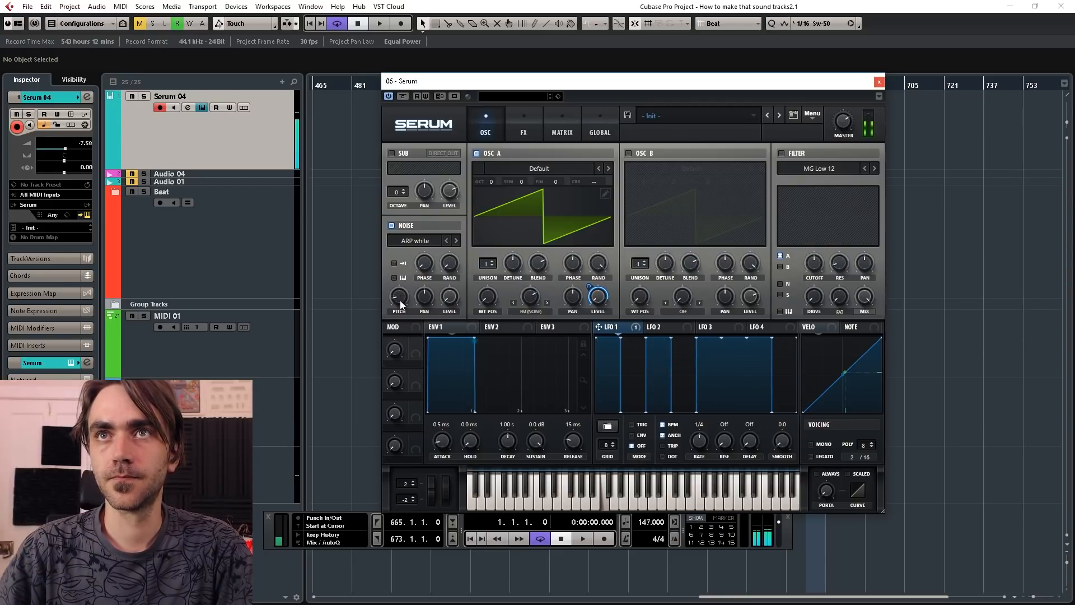
Audition further noise samples such as J 60, J106 Chorus and J106 HP, and settle on J106.
left_click(456, 241)
left_click(457, 241)
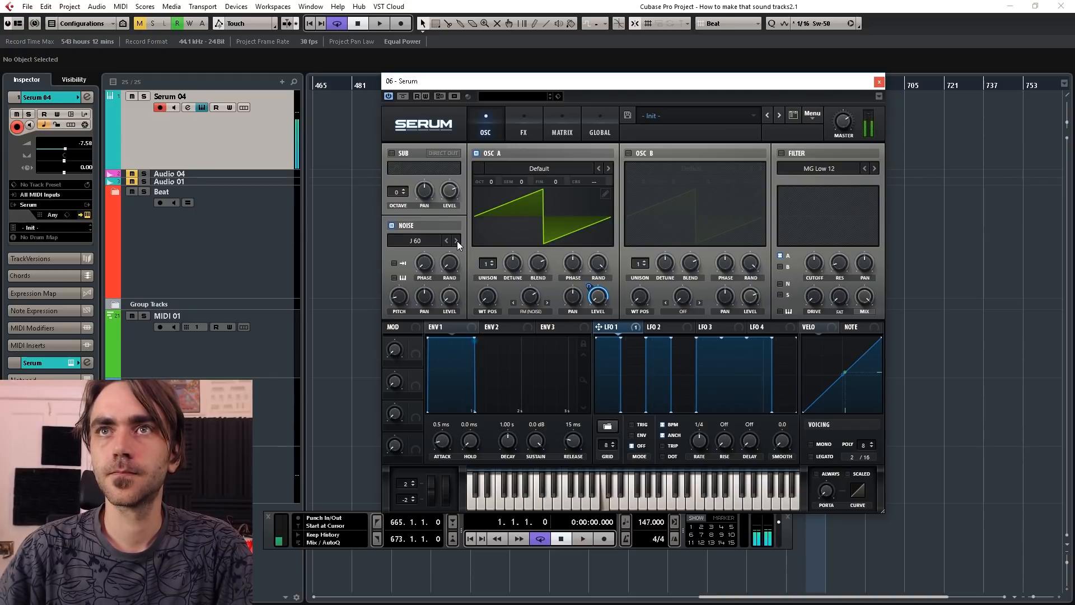
left_click(456, 241)
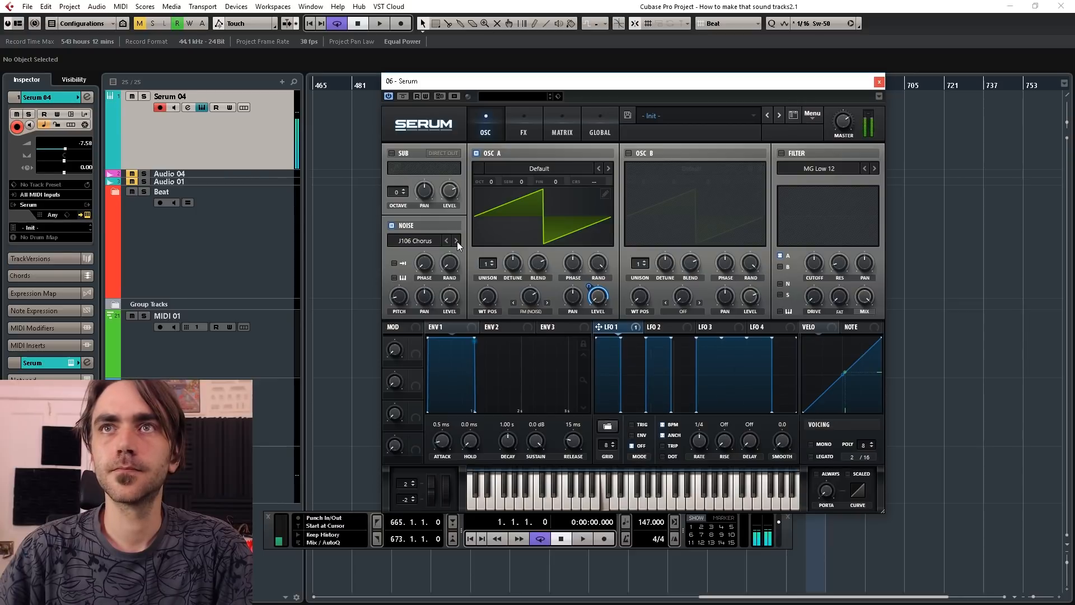
left_click(457, 241)
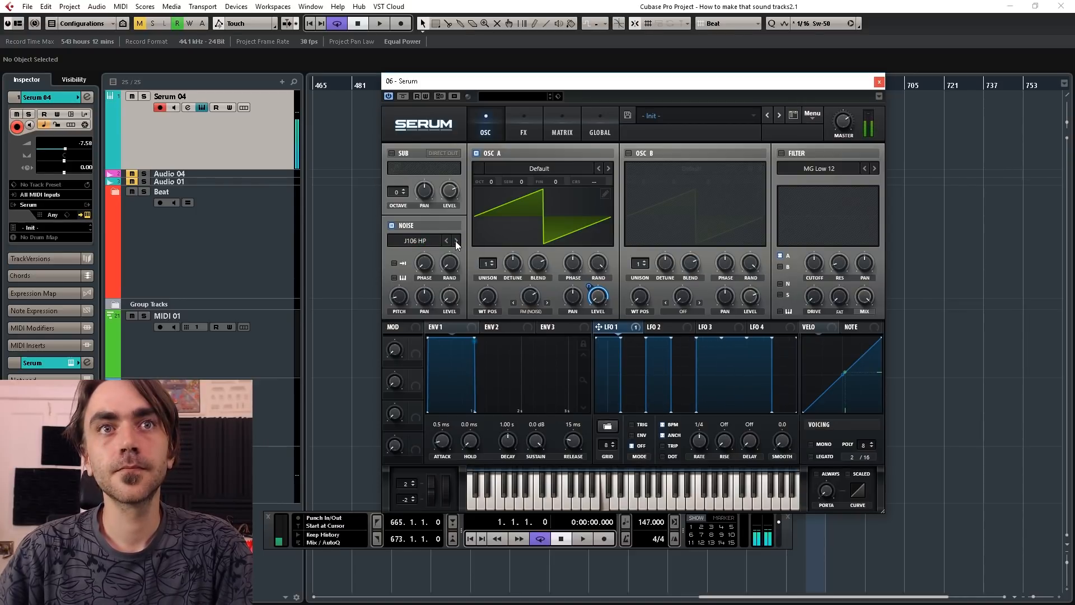
left_click(456, 241)
left_click(455, 241)
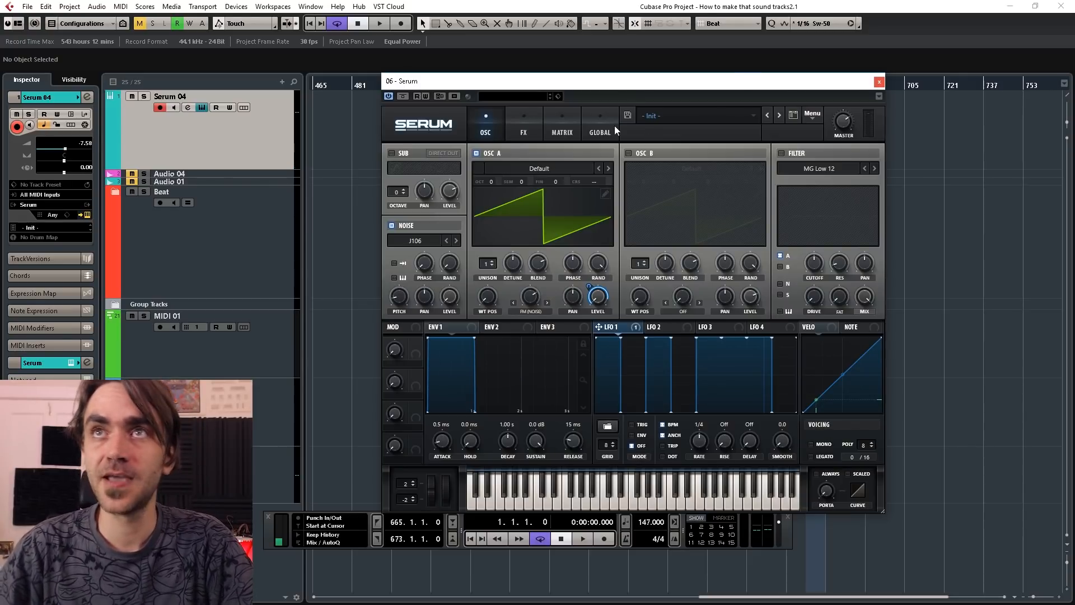
Route Noise OSC to Fil Cutoff in the second modulation matrix row and enable the MG Low 12 filter.
left_click(562, 129)
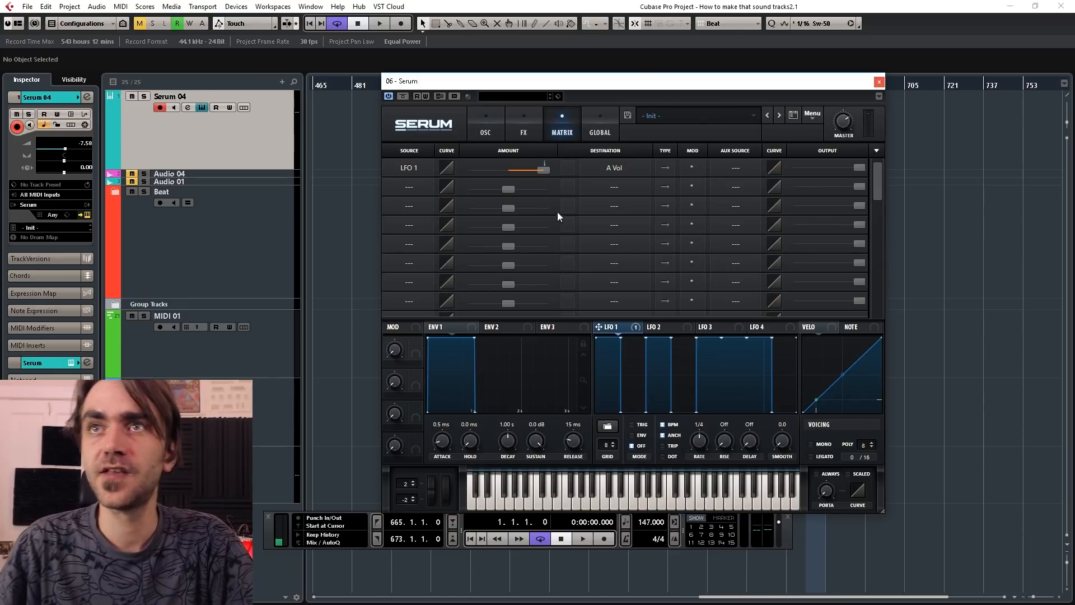
left_click(412, 188)
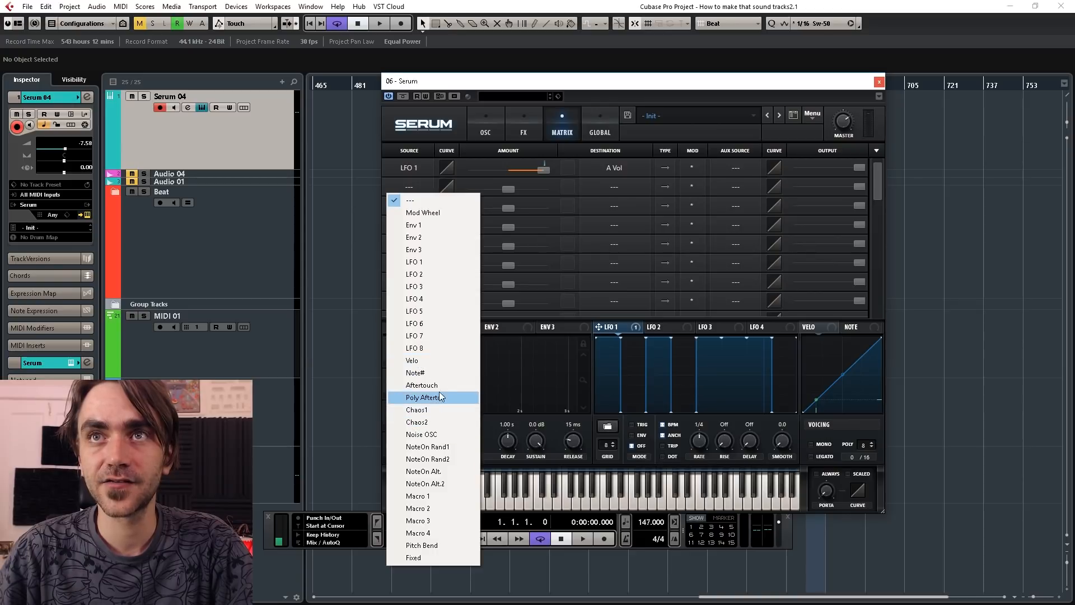
left_click(429, 434)
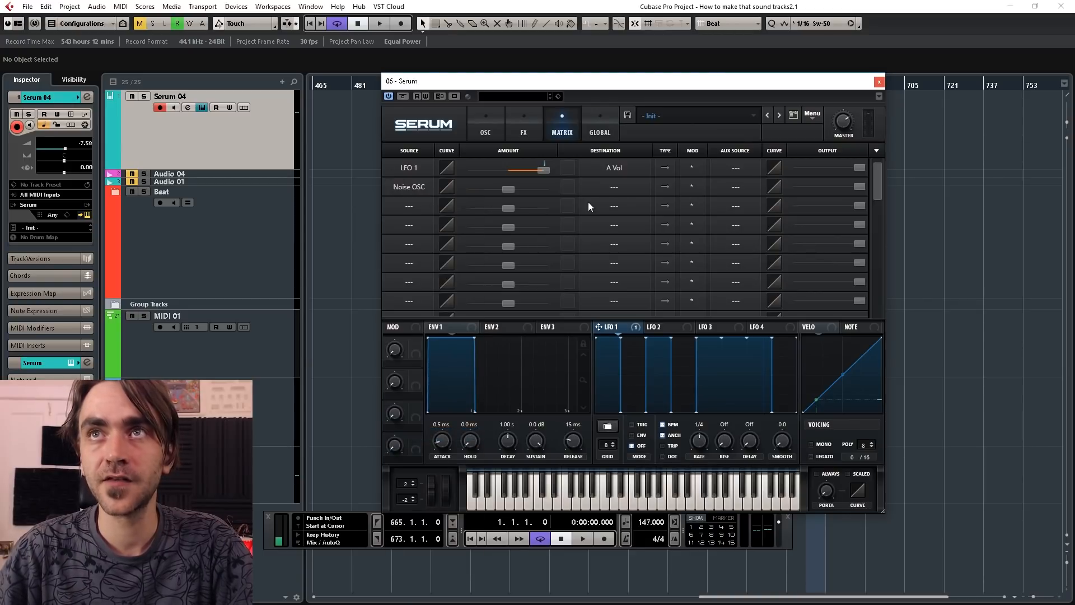
left_click(592, 187)
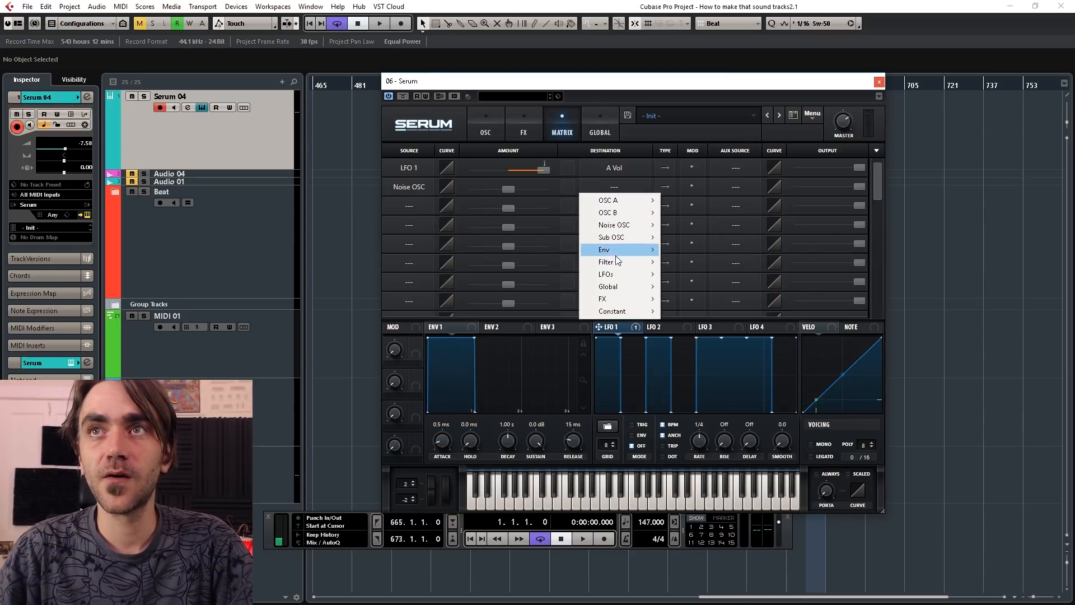
mouse_move(608, 263)
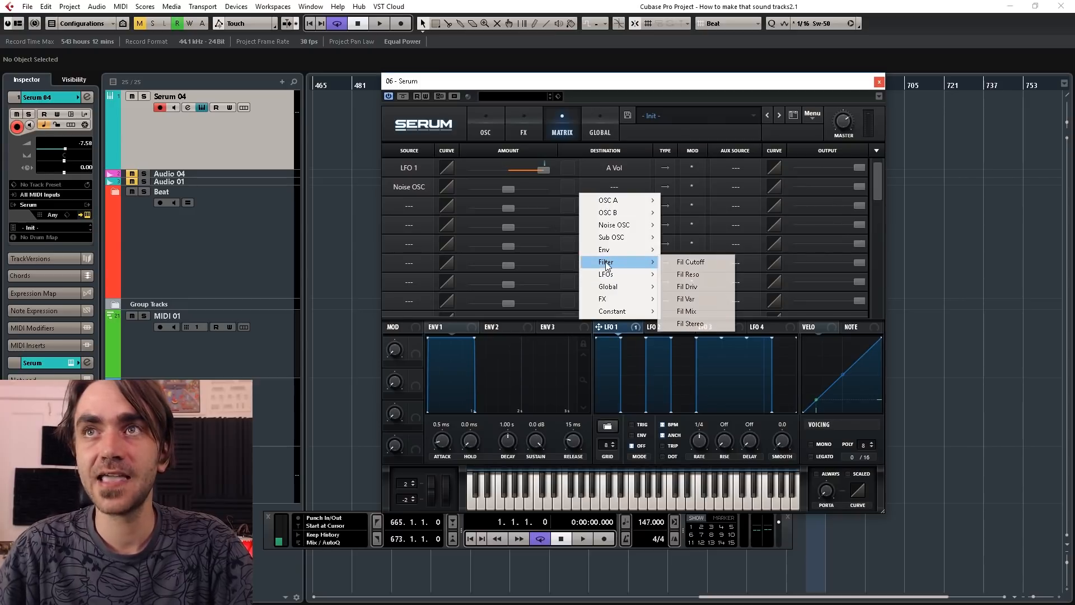
left_click(687, 263)
left_click(476, 130)
left_click(793, 151)
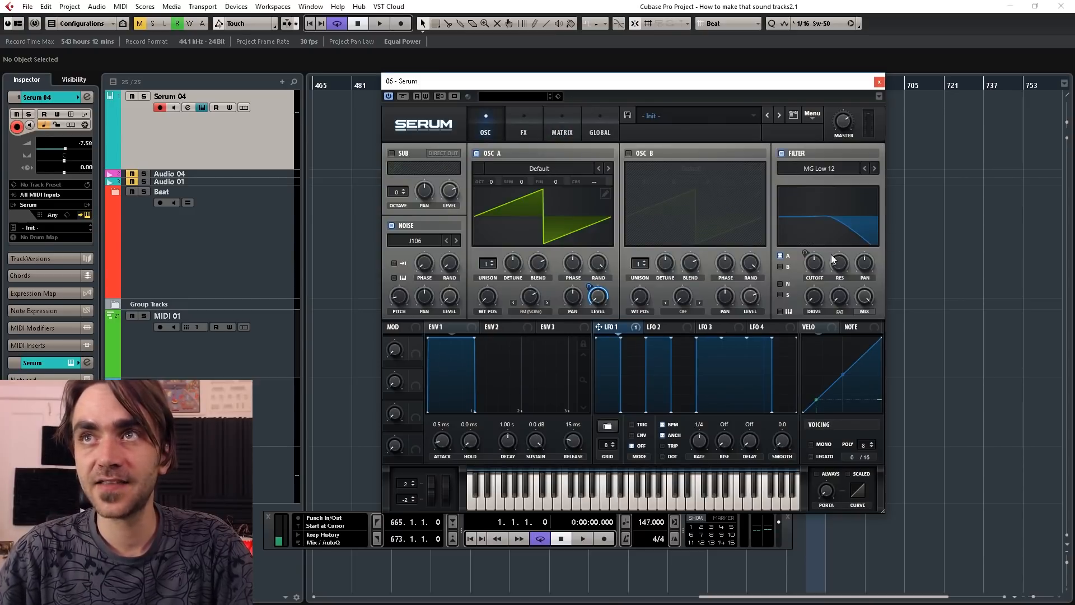
Change the filter type from the Normal group to Band 24.
left_click(823, 168)
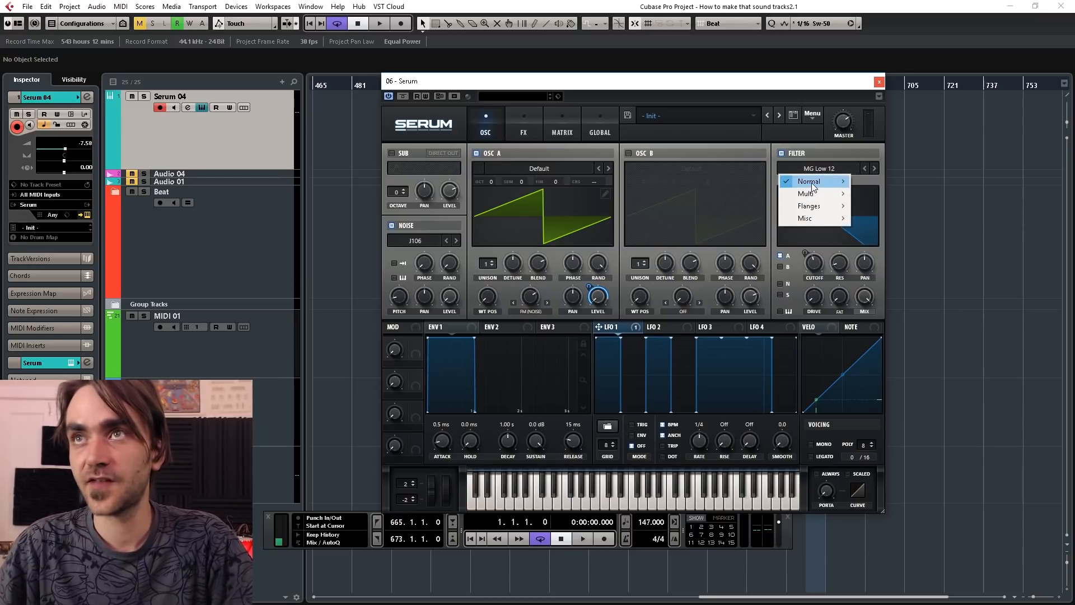
mouse_move(811, 182)
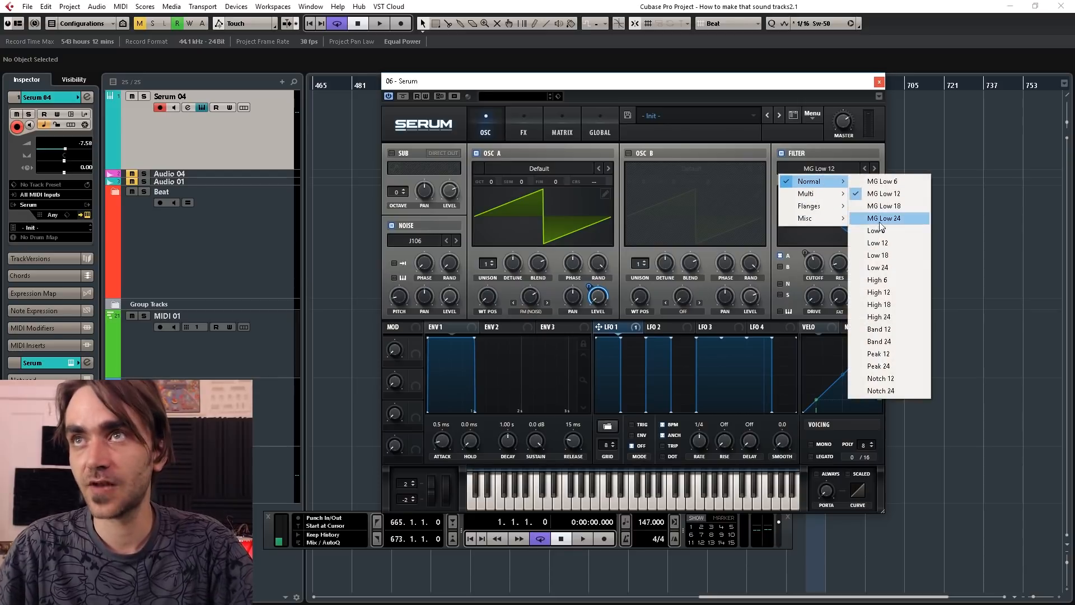
left_click(895, 341)
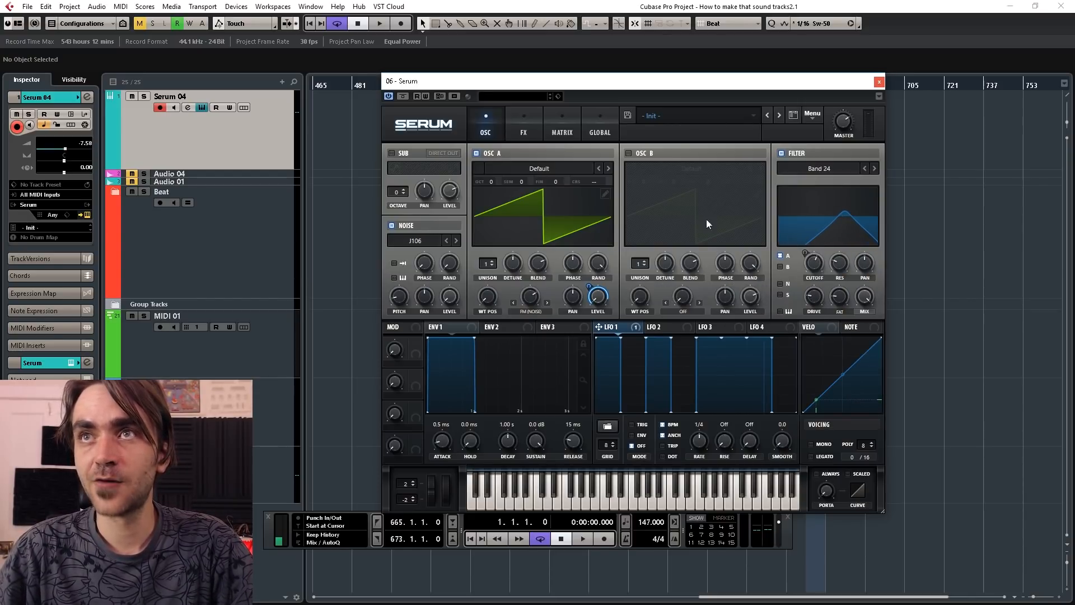
Set the Noise OSC to Fil Cutoff modulation amount to about -66 and fine-tune the filter resonance.
left_click(561, 128)
left_click_drag(514, 181, 490, 189)
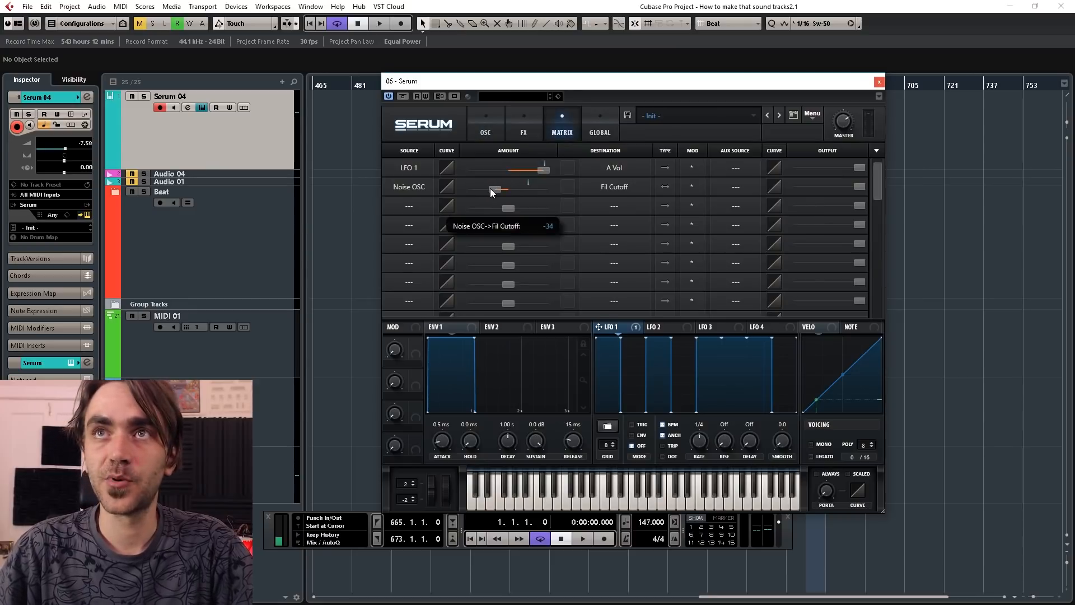
left_click(485, 129)
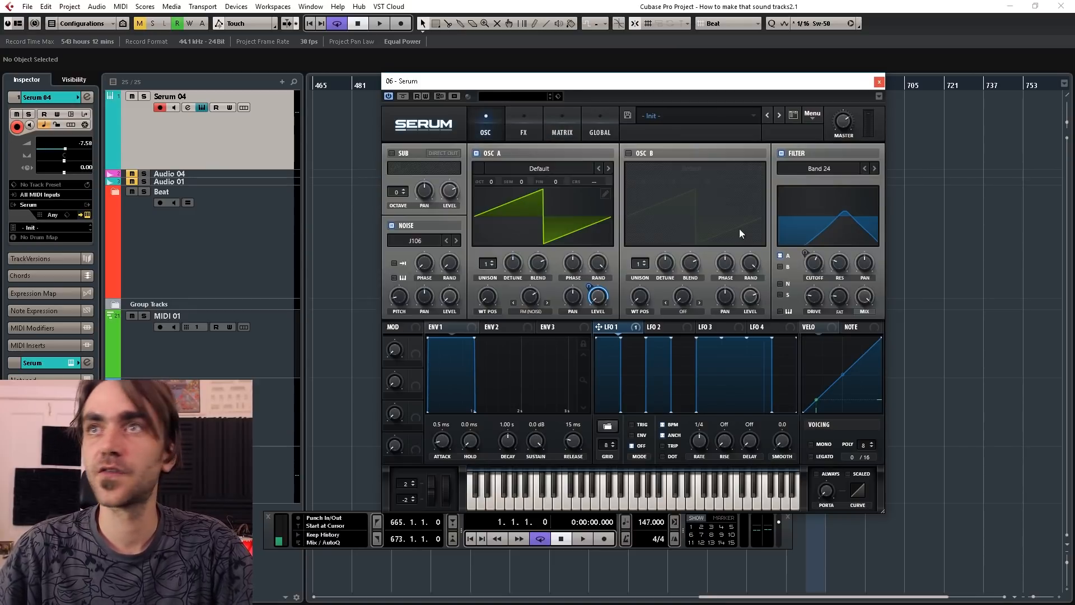
left_click_drag(833, 267, 835, 258)
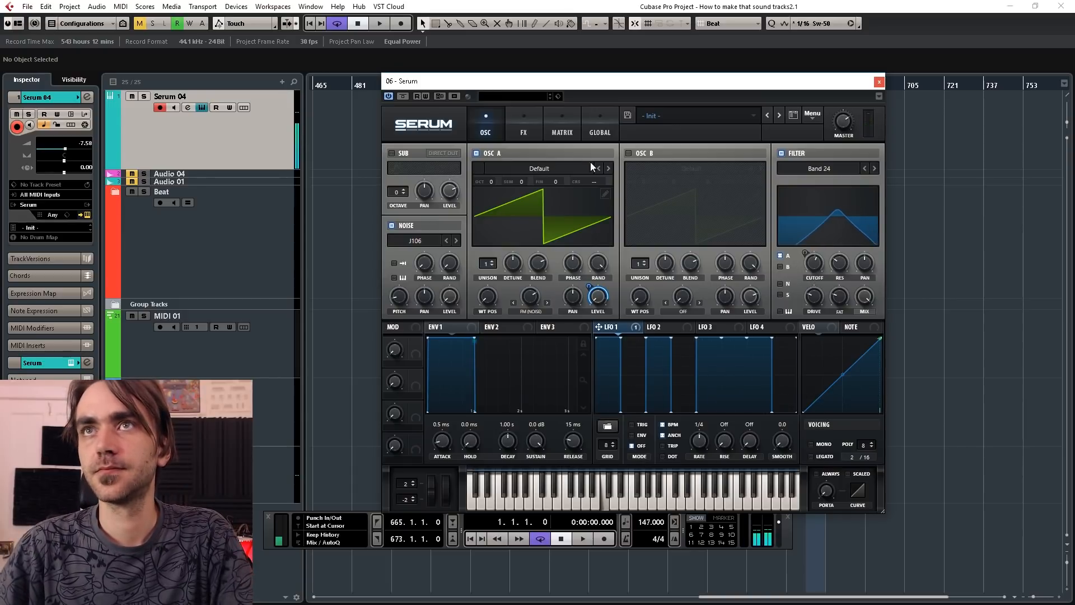
left_click(555, 130)
left_click_drag(492, 189, 480, 187)
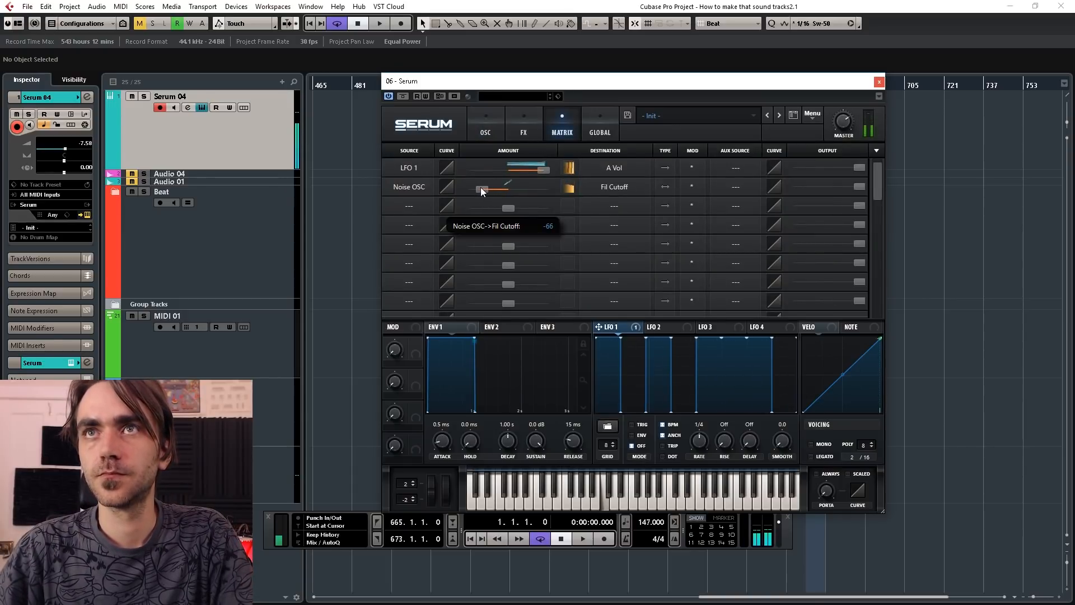
Switch the noise oscillator's sample to J106 HP and briefly check the effects rack.
left_click(482, 126)
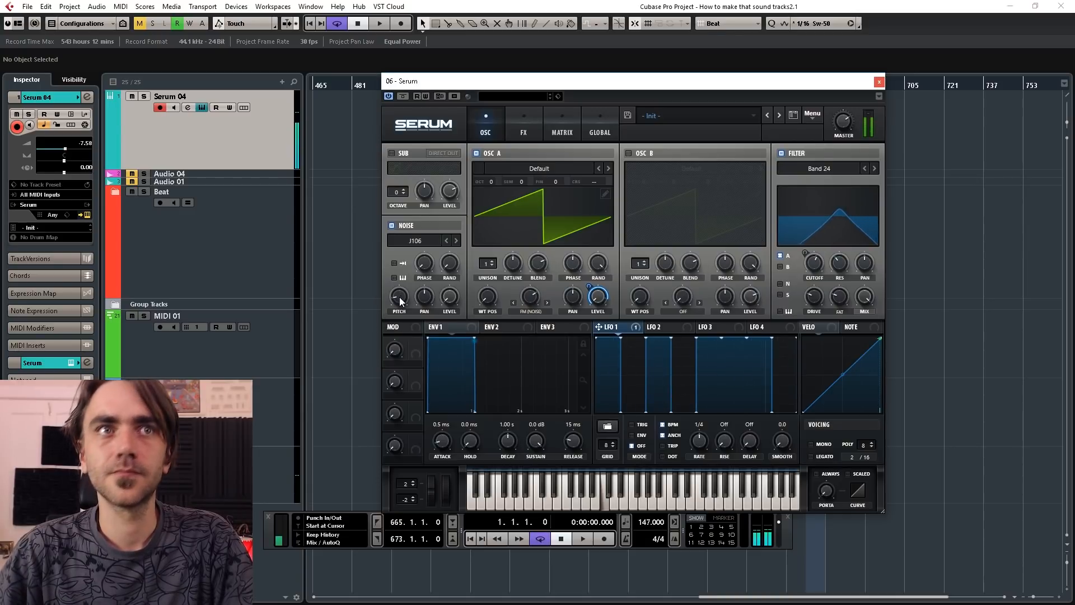
left_click(447, 241)
left_click(445, 239)
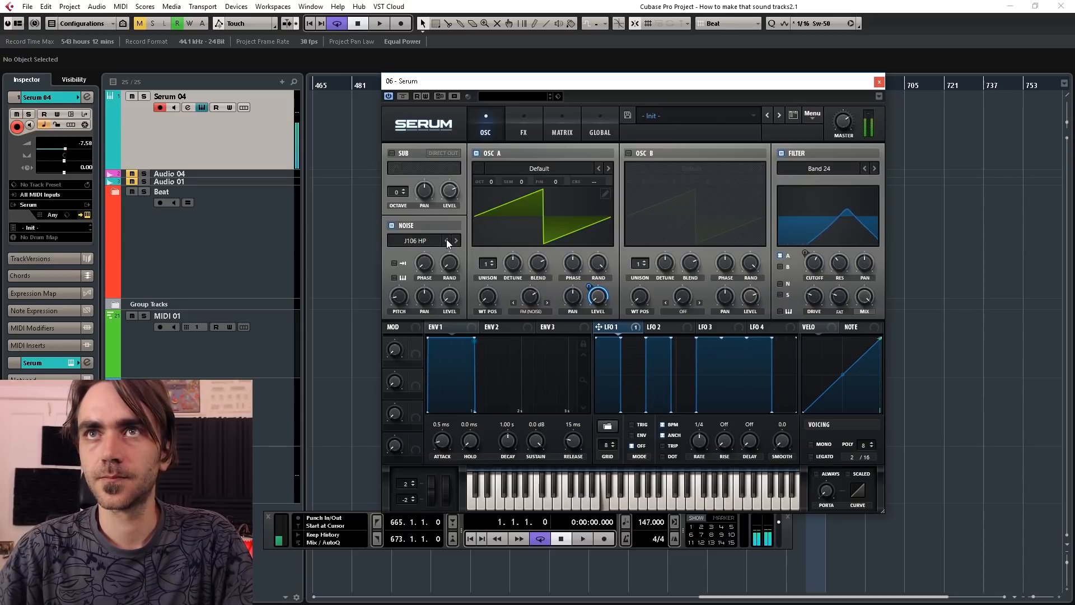
left_click(524, 139)
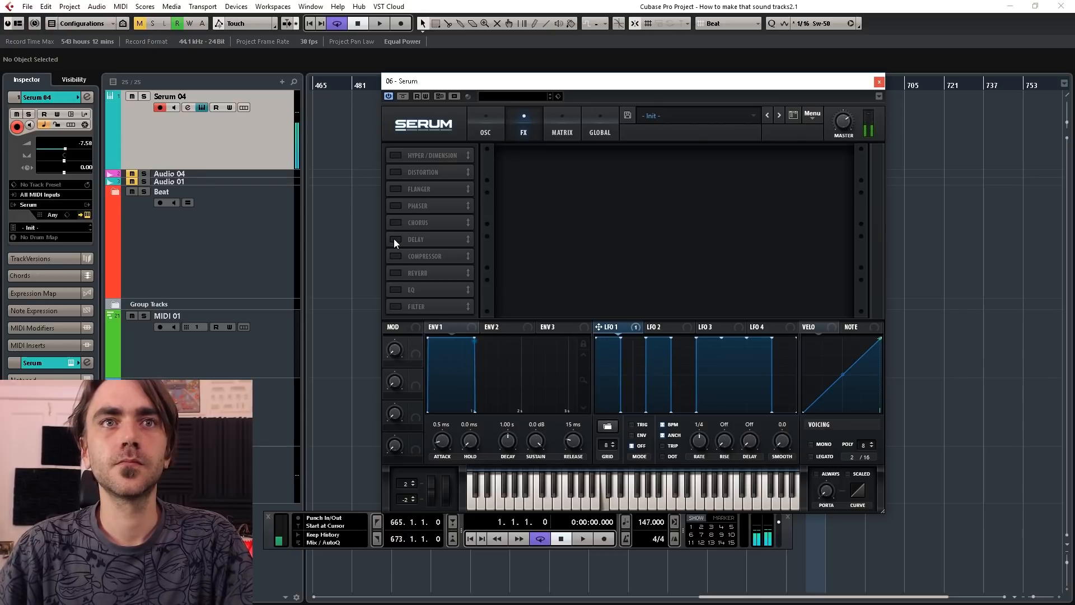
left_click(492, 125)
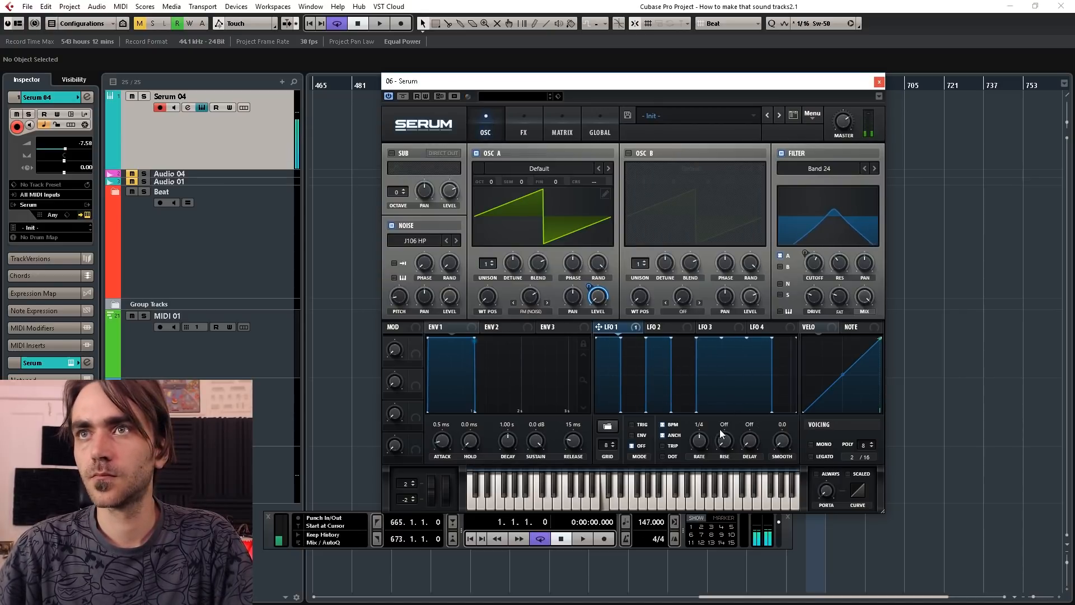
Try LFO 1 rates of 1/16 and 1/8, and return the rate to 1/4.
left_click_drag(704, 432, 703, 445)
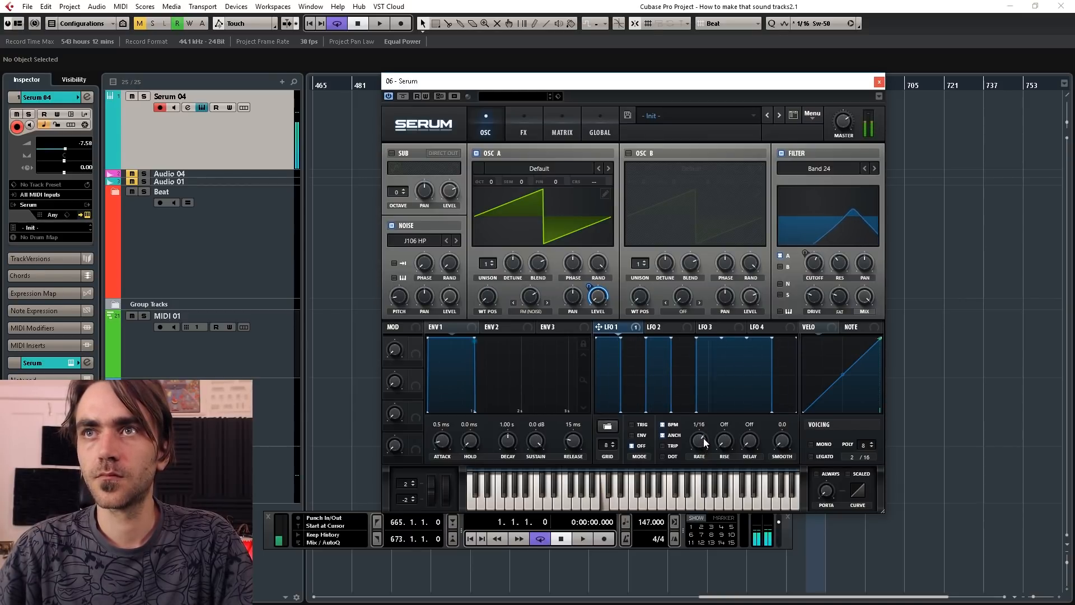
left_click_drag(702, 438, 700, 442)
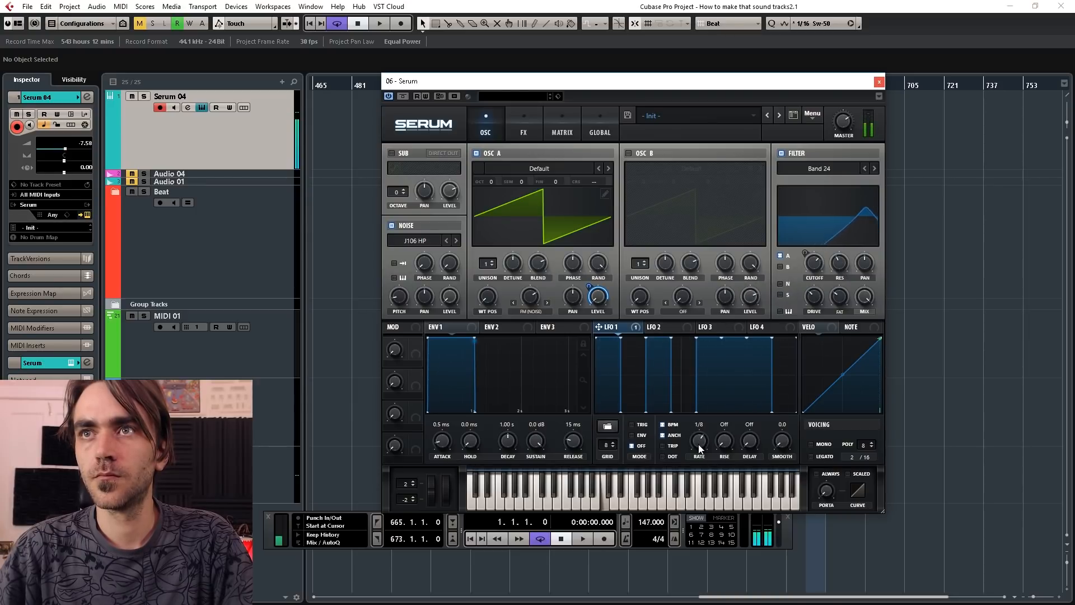
mouse_move(698, 445)
left_mouse_down()
mouse_move(697, 462)
mouse_move(711, 456)
mouse_move(703, 438)
left_mouse_up()
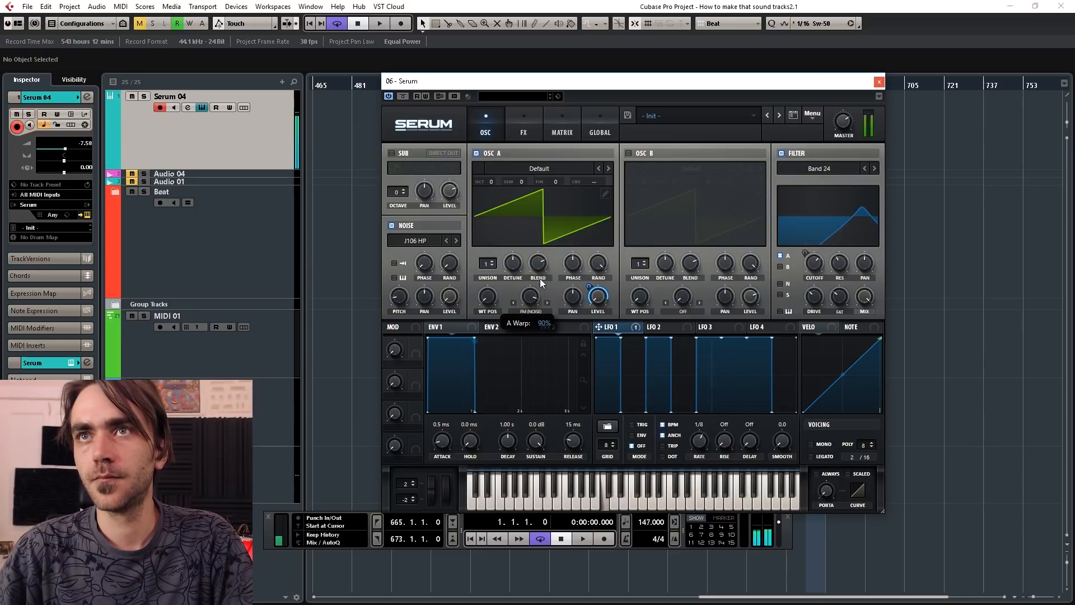
left_click_drag(703, 435, 702, 446)
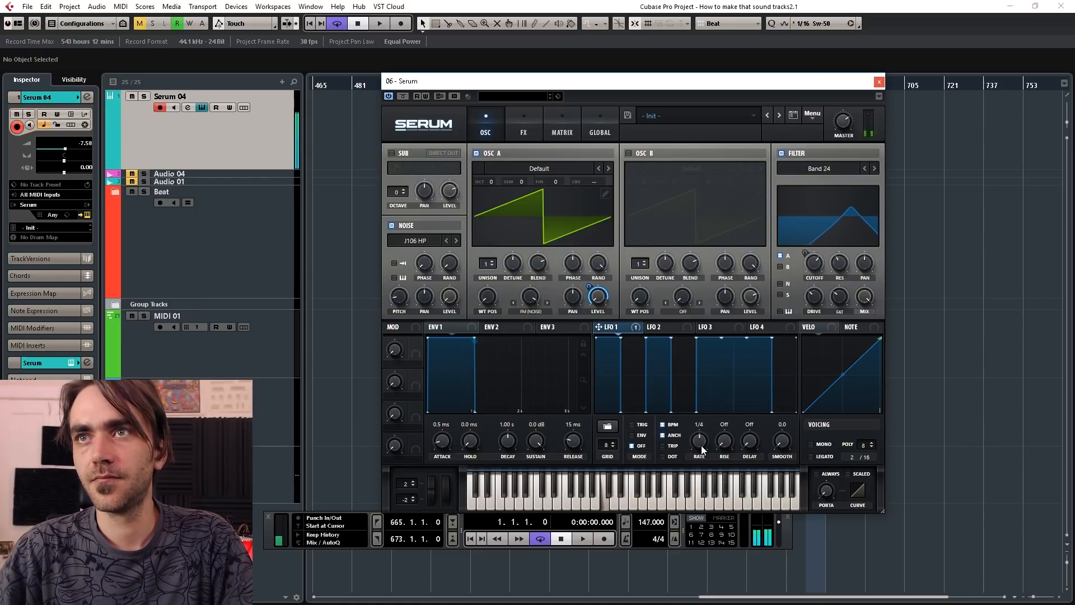
Fine-tune oscillator A's FM warp amount around 72% and the noise pitch around 37%.
left_click_drag(529, 297, 528, 322)
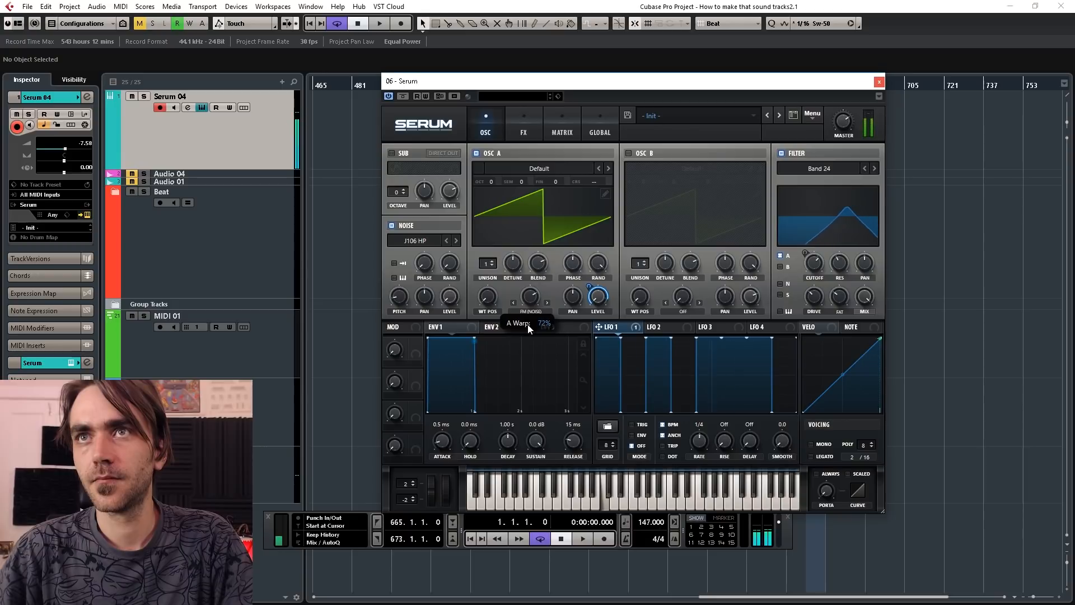
left_click_drag(399, 299, 414, 272)
left_click_drag(529, 308, 531, 302)
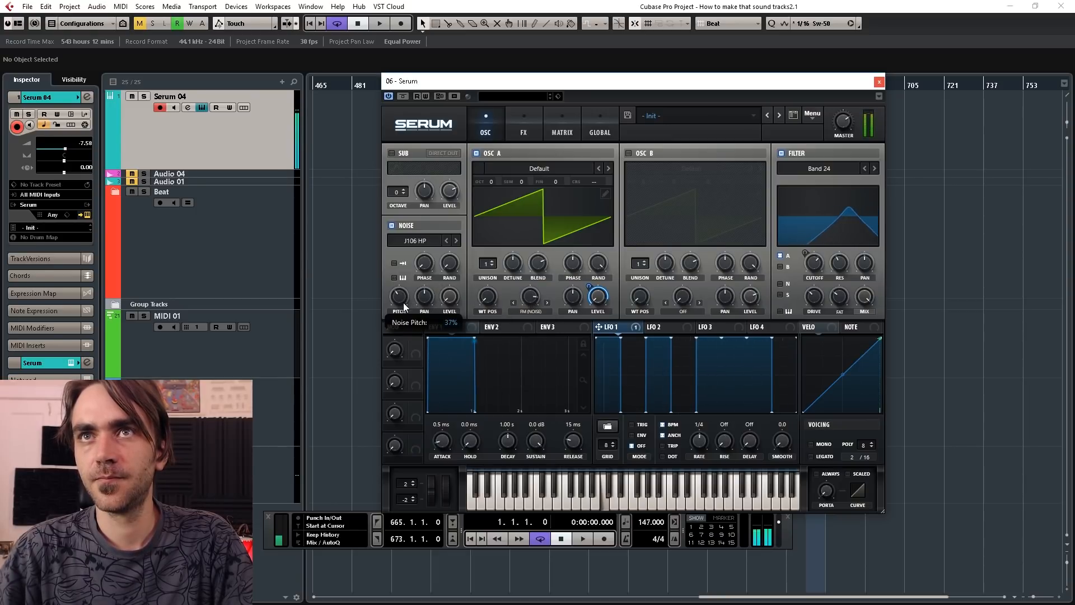
left_click_drag(401, 298, 401, 311)
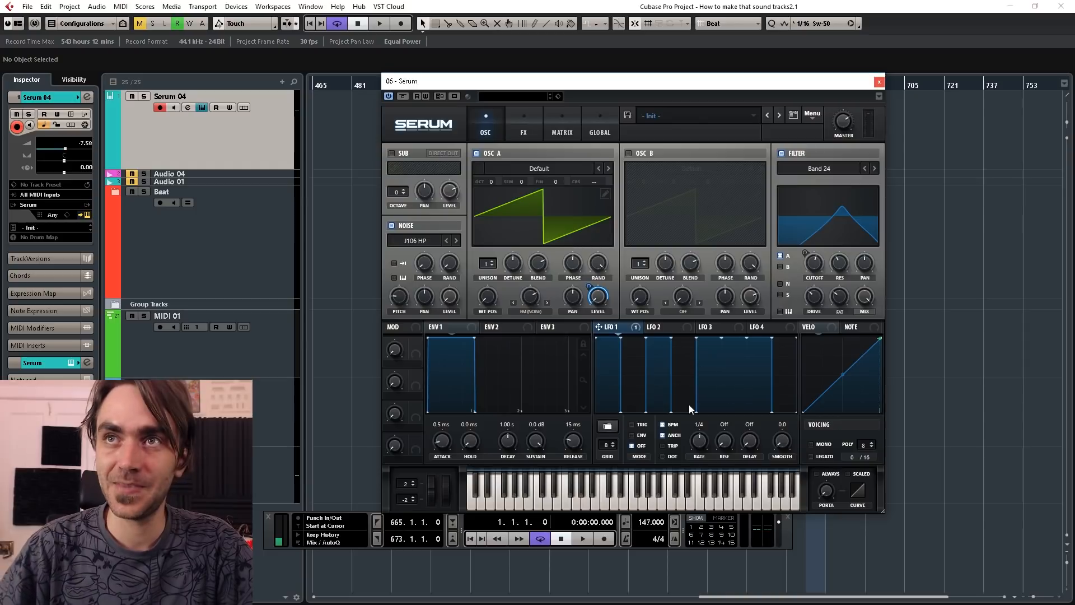
Enable the Delay effect and link its left and right times at a dotted 1/8.
left_click(526, 134)
left_click(395, 239)
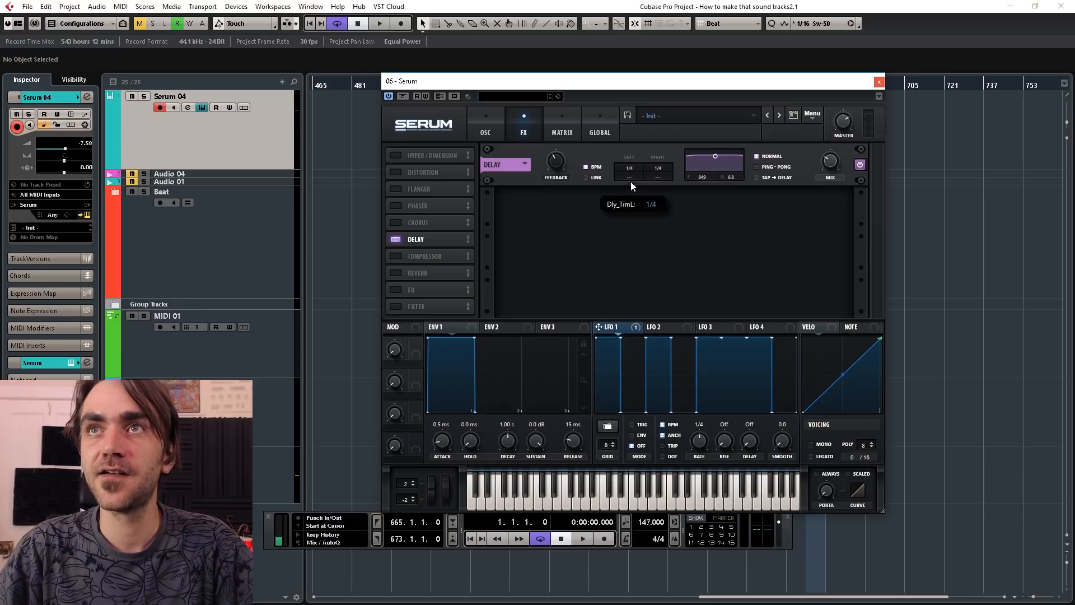
left_click(588, 178)
left_click_drag(627, 176, 683, 101)
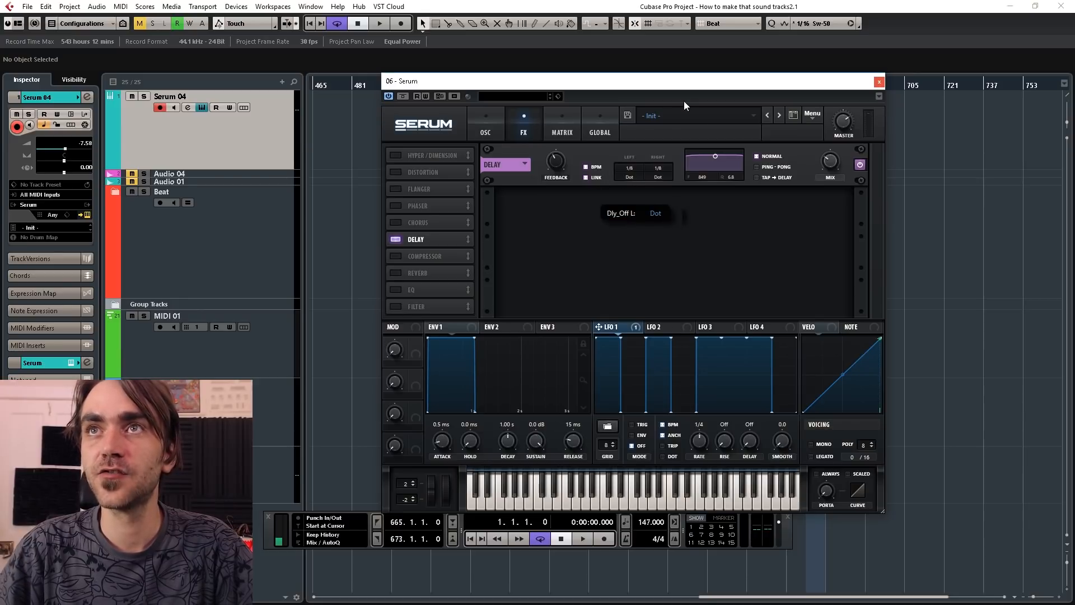
Audition the J106 Chorus noise sample while adjusting the filter cutoff, and switch the noise to J 60.
left_click(485, 128)
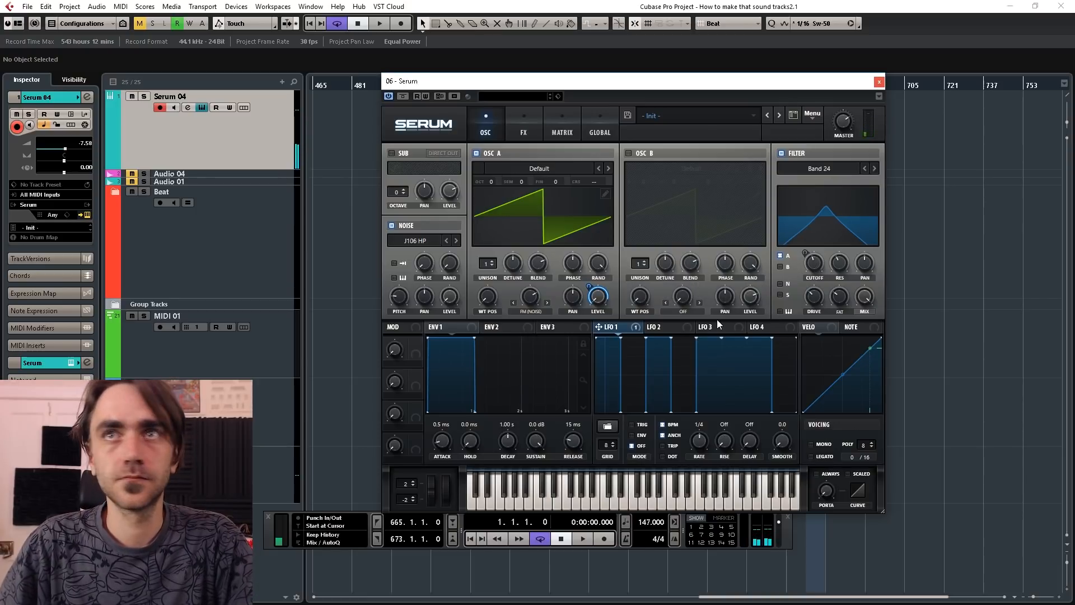
left_click(449, 241)
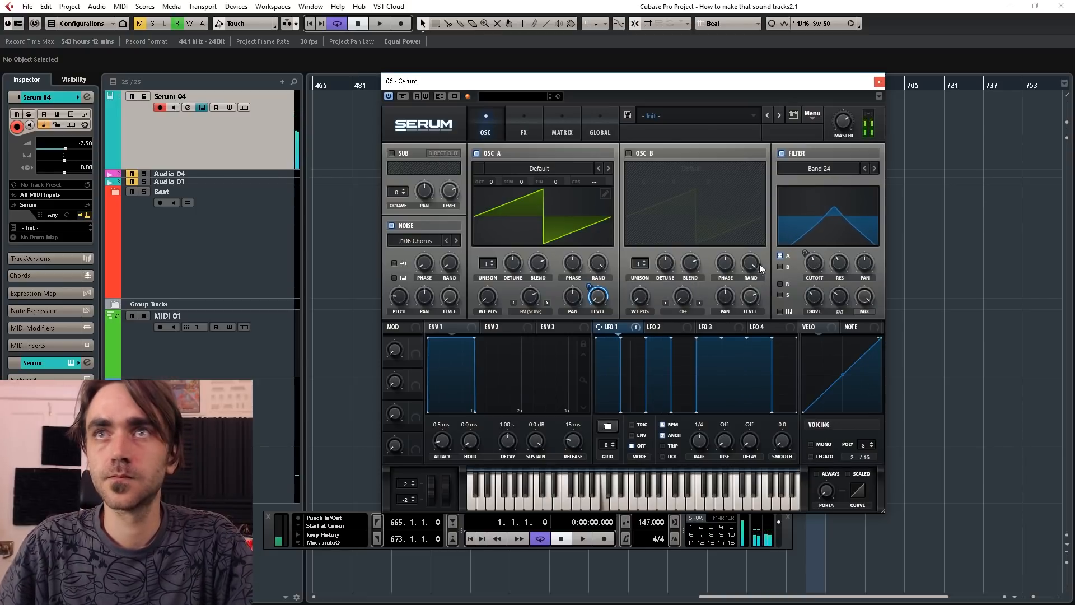
mouse_move(815, 262)
left_mouse_down()
mouse_move(821, 238)
mouse_move(818, 252)
left_mouse_up()
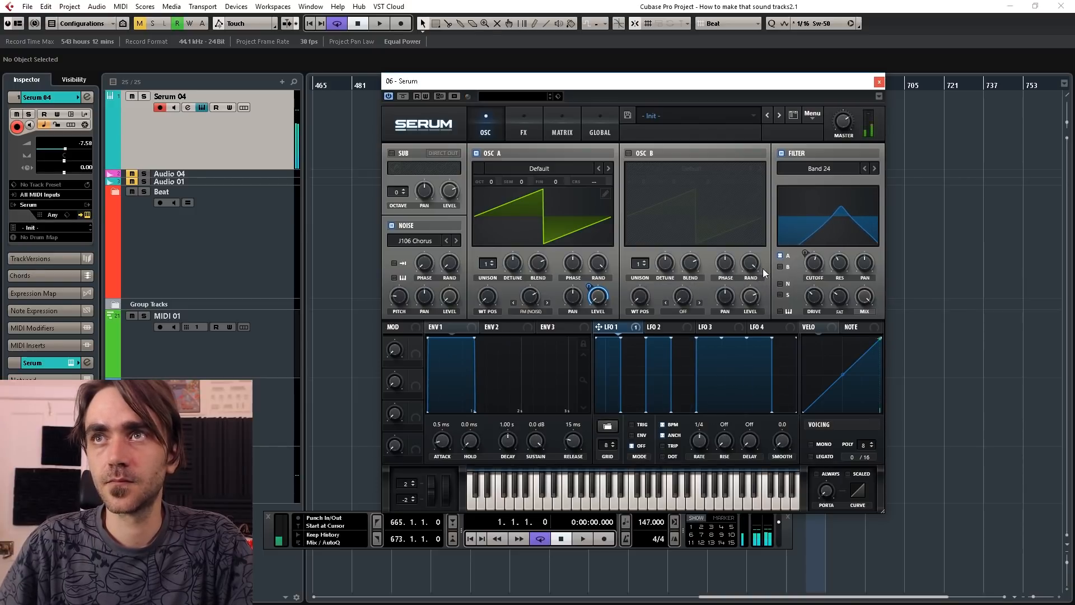
left_click(446, 242)
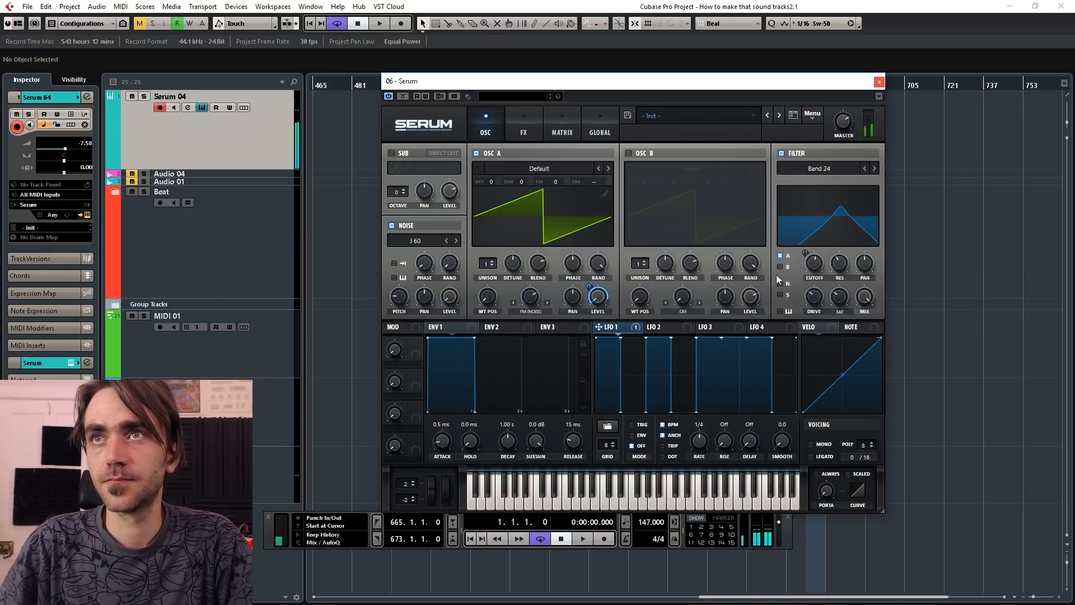